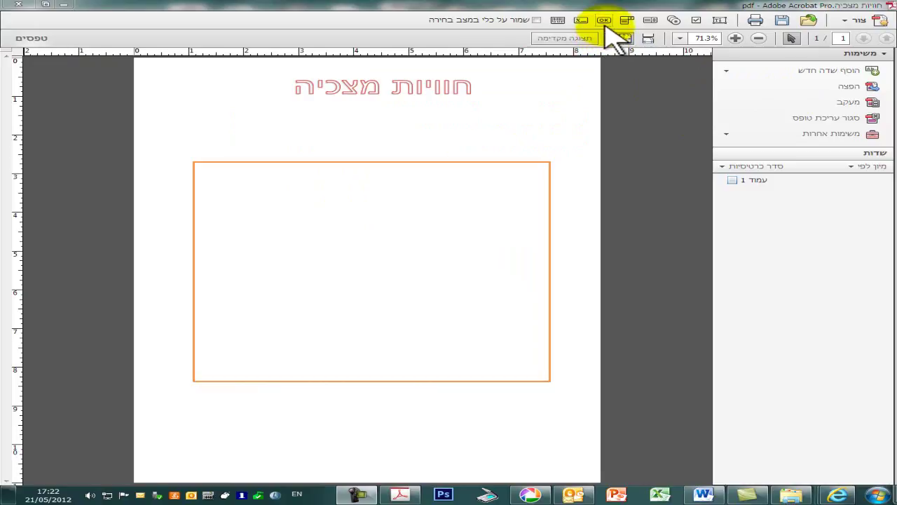
- Draw a button field covering the orange frame, name it 1, and open its properties
{"action": "left_click", "coordinate": [603, 20]}
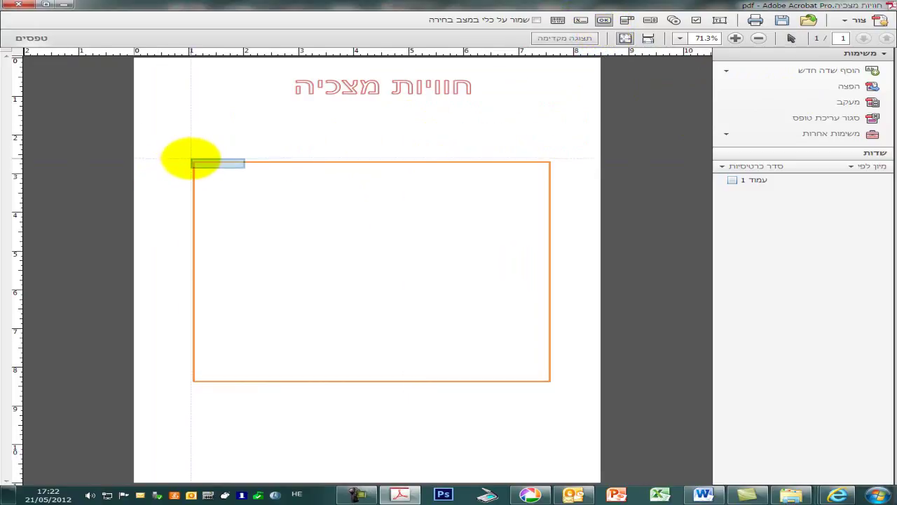
{"action": "left_click_drag", "start_coordinate": [190, 164], "coordinate": [552, 381]}
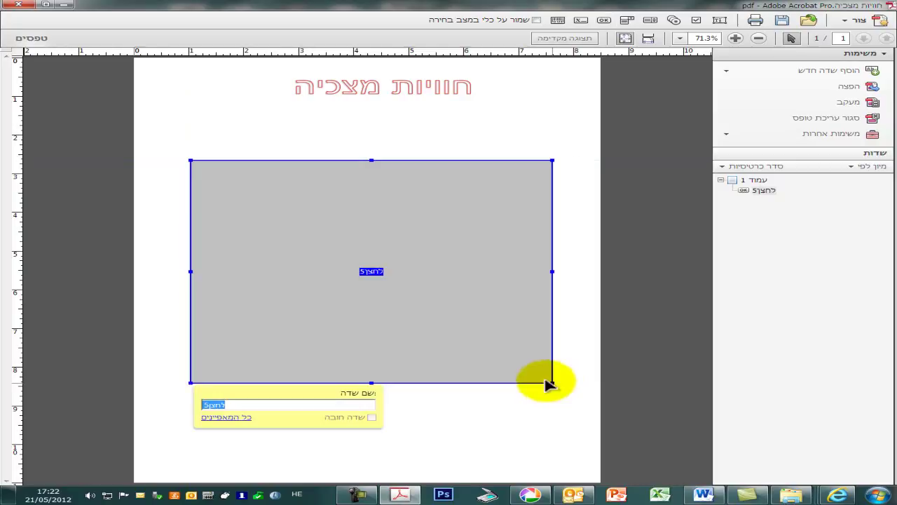
{"action": "double_click", "coordinate": [410, 311]}
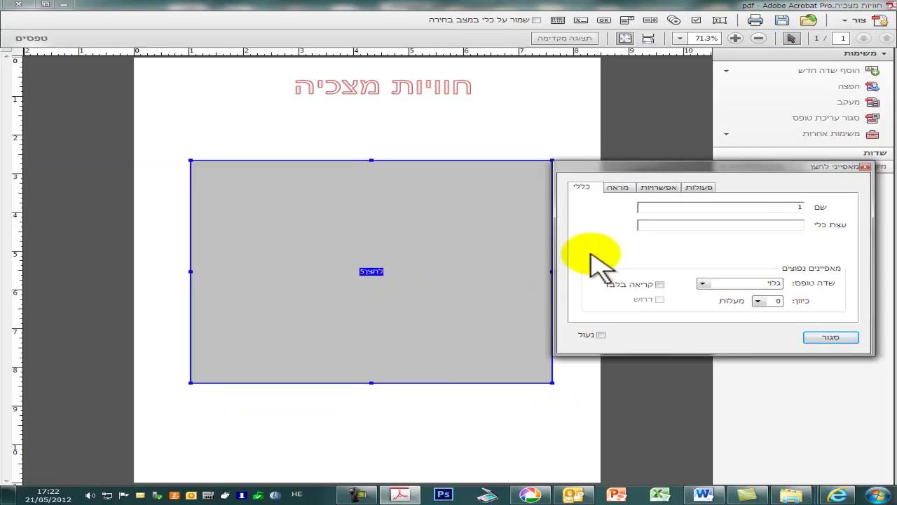
- Set the fill colour of button 1 to white
{"action": "left_click", "coordinate": [617, 188]}
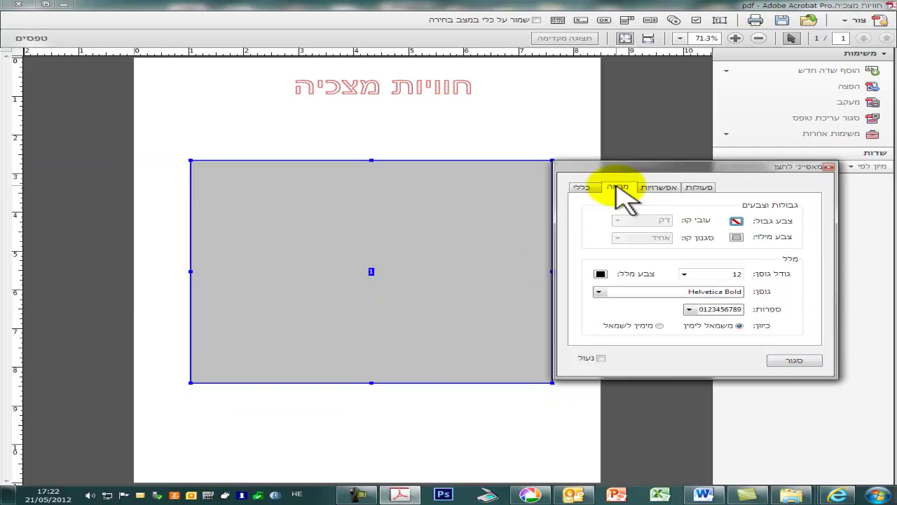
{"action": "left_click", "coordinate": [736, 237]}
{"action": "left_click", "coordinate": [736, 291]}
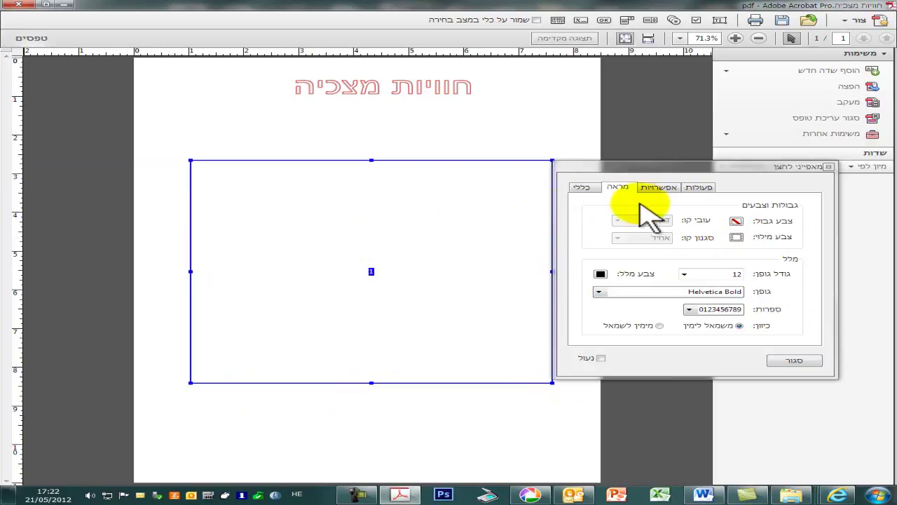
- Set the layout of button 1 to icon only (סמל בלבד)
{"action": "left_click", "coordinate": [658, 187]}
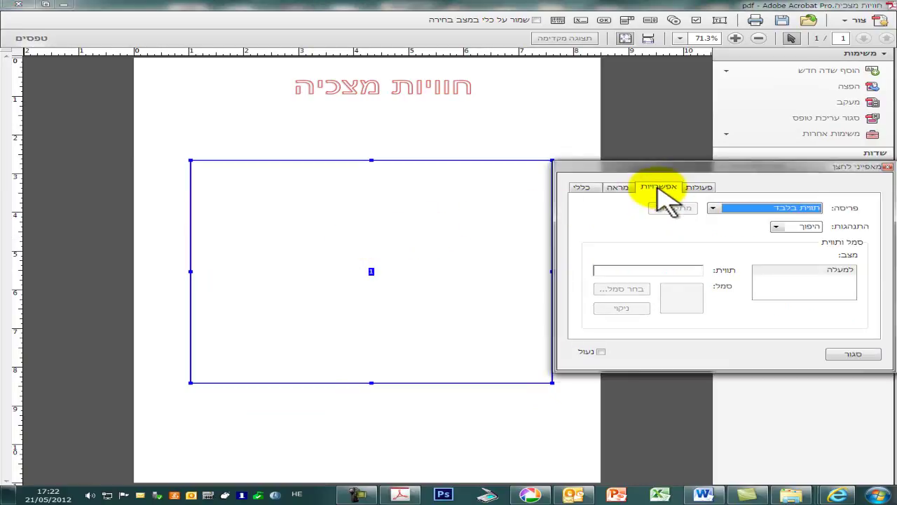
{"action": "left_click", "coordinate": [724, 207]}
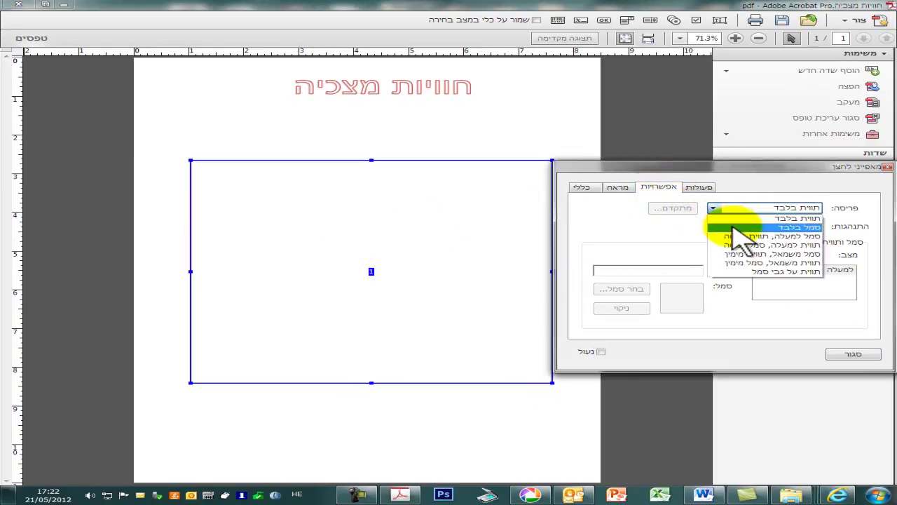
{"action": "left_click", "coordinate": [734, 227]}
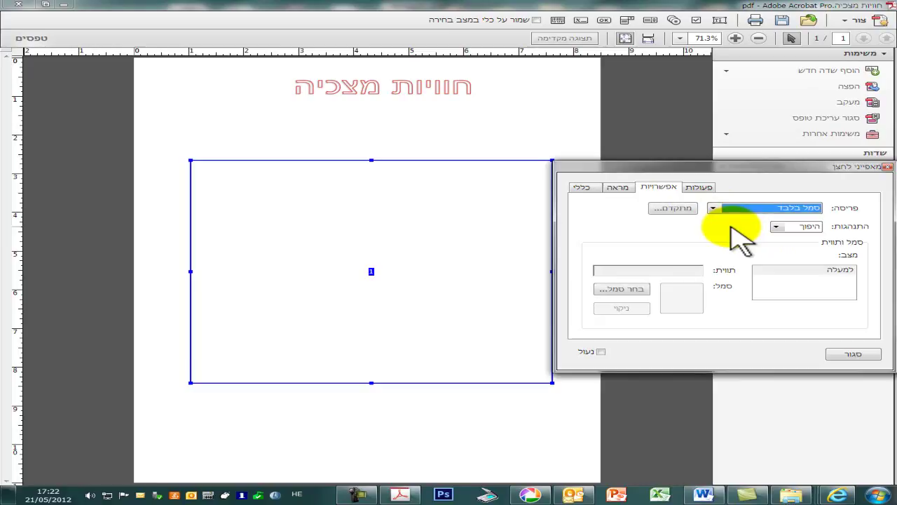
- Choose the file 1.pdf from the הצג הסתר folder as the icon of button 1
{"action": "left_click", "coordinate": [621, 290]}
{"action": "left_click", "coordinate": [377, 154]}
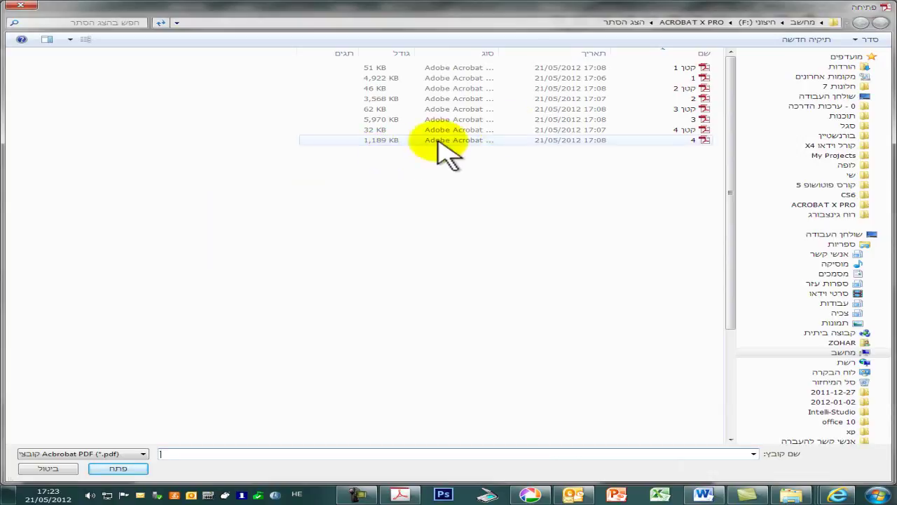
{"action": "left_click", "coordinate": [689, 78]}
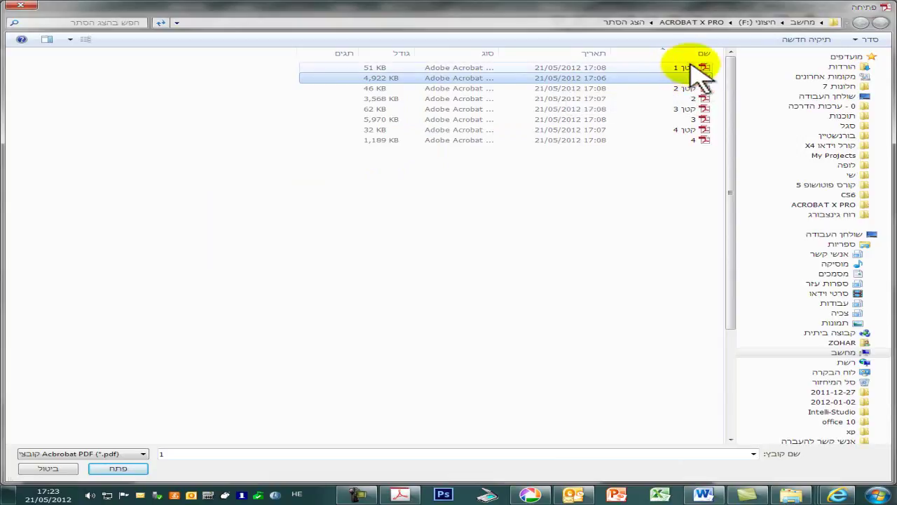
{"action": "left_click", "coordinate": [70, 39]}
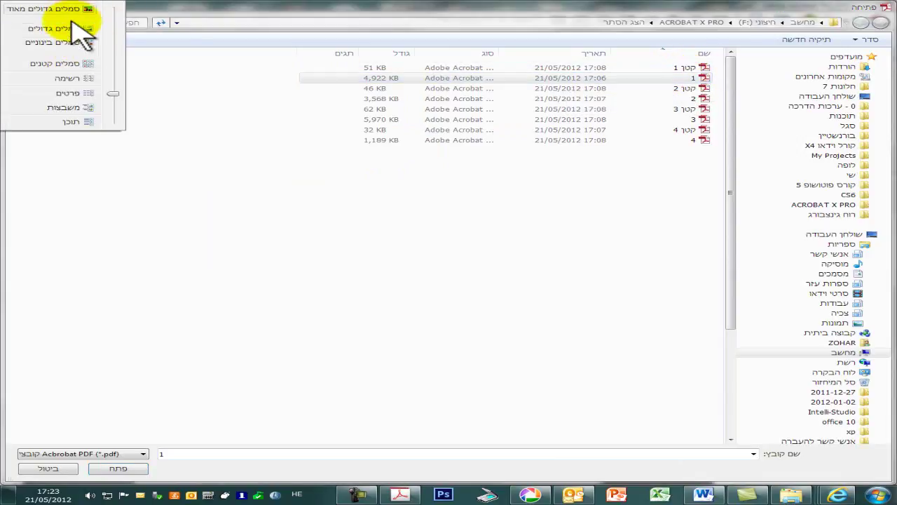
{"action": "left_click", "coordinate": [56, 28]}
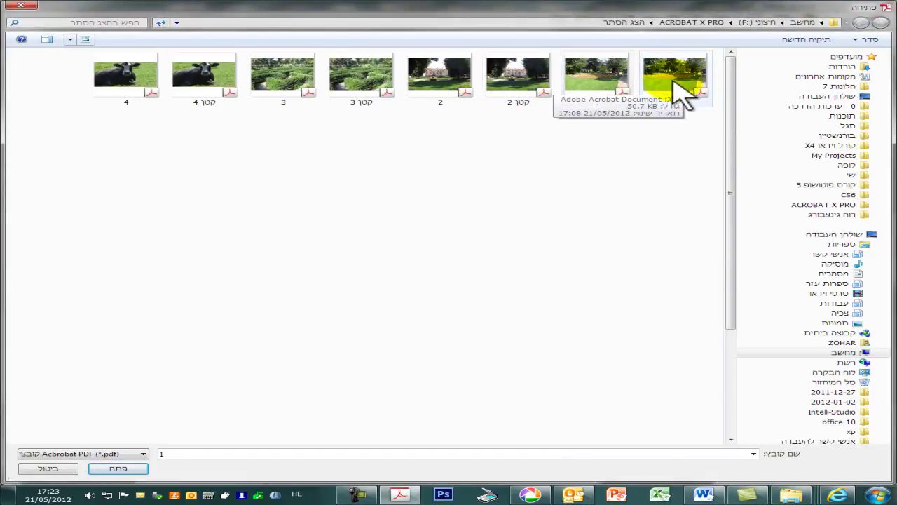
{"action": "left_click", "coordinate": [71, 40]}
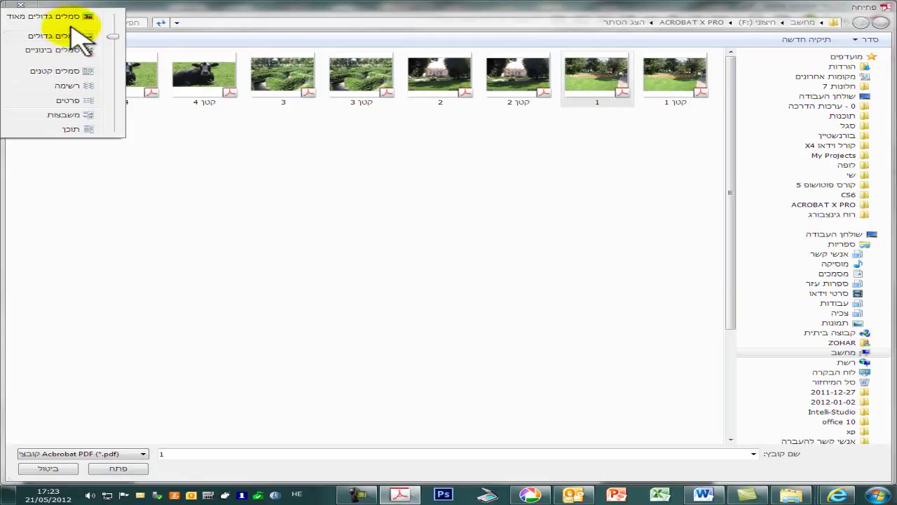
{"action": "left_click", "coordinate": [73, 100]}
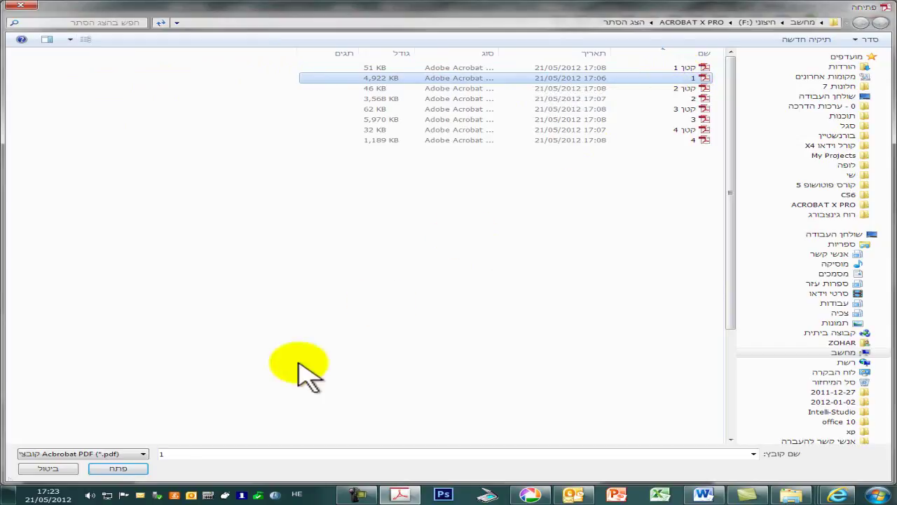
{"action": "left_click", "coordinate": [112, 468]}
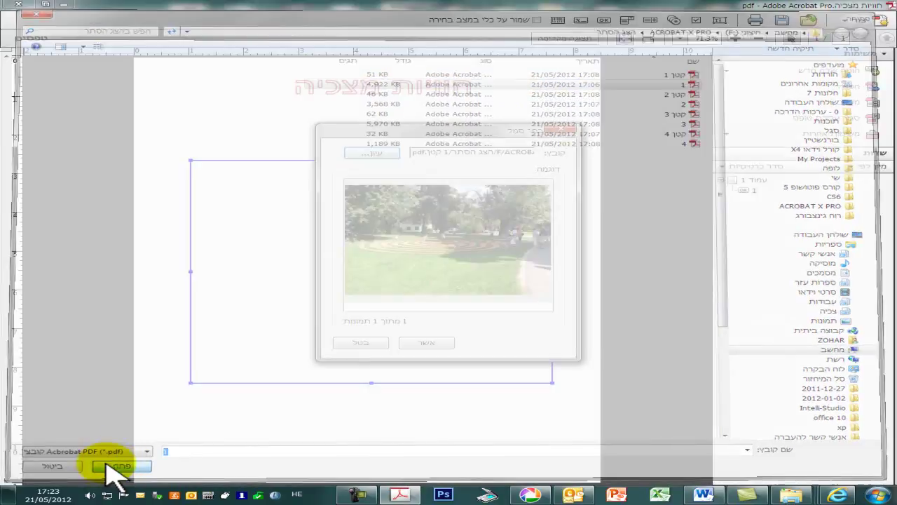
{"action": "left_click", "coordinate": [411, 341]}
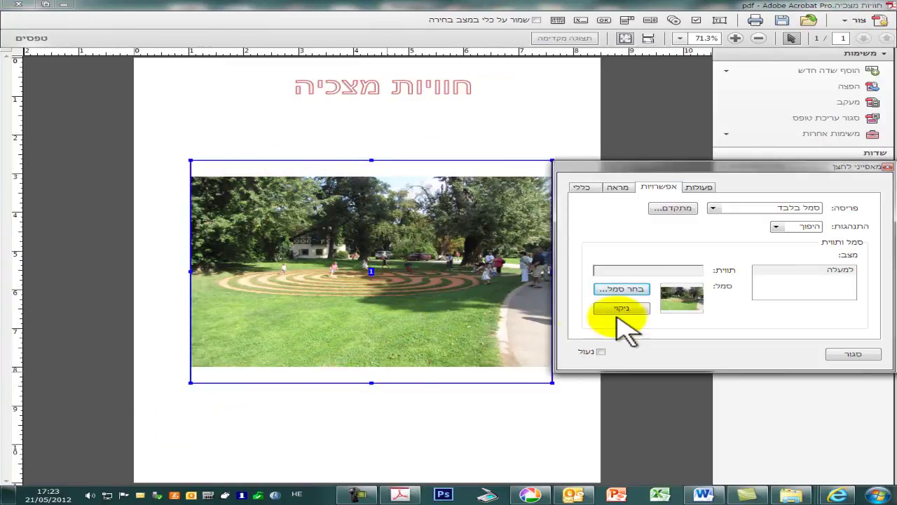
- Set button 1's icon to scale when it is too small (הסמל קטן מדי) and fit it to the bounds
{"action": "left_click", "coordinate": [668, 208]}
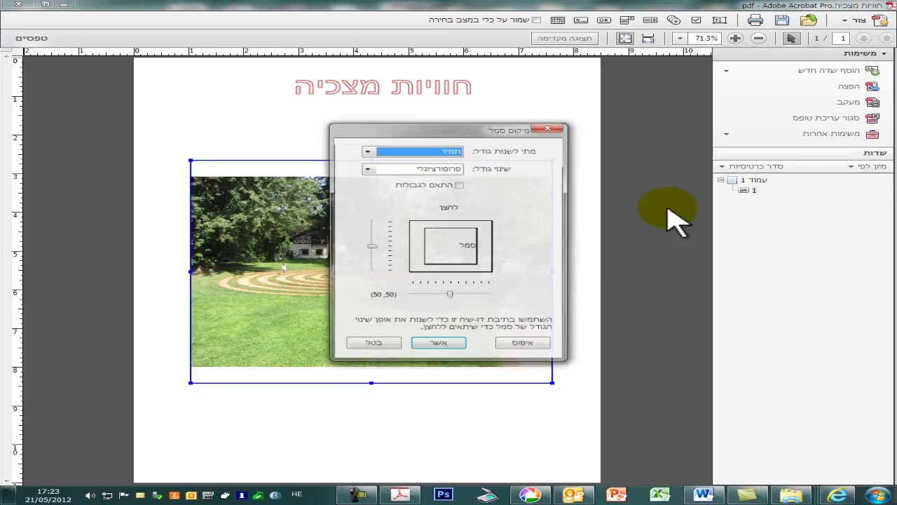
{"action": "left_click", "coordinate": [451, 150]}
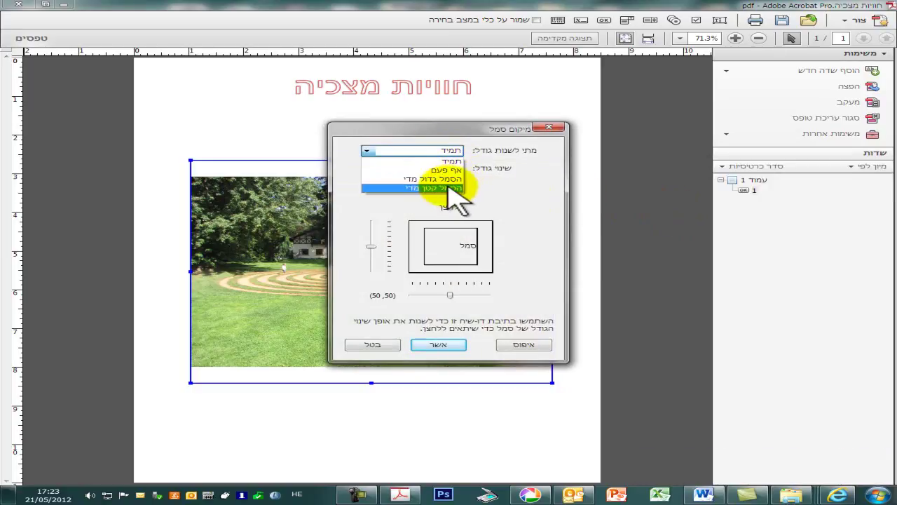
{"action": "left_click", "coordinate": [449, 187]}
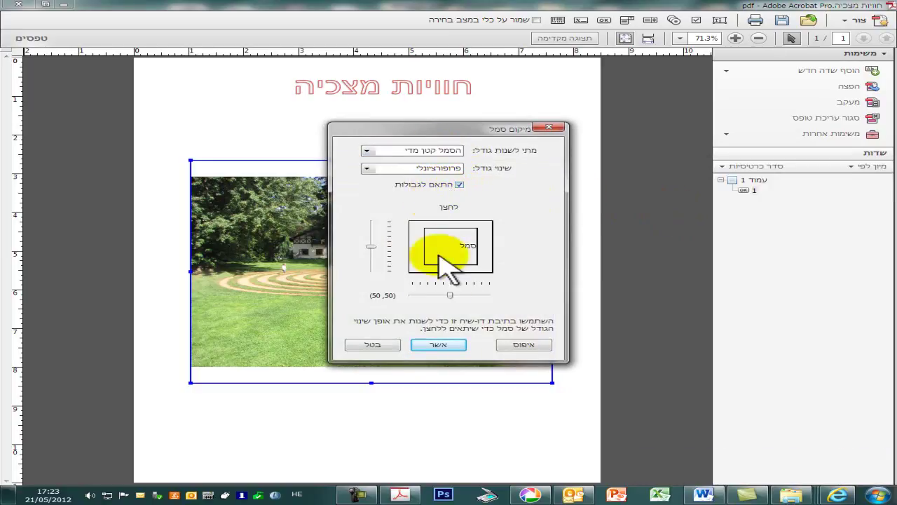
{"action": "left_click", "coordinate": [436, 344]}
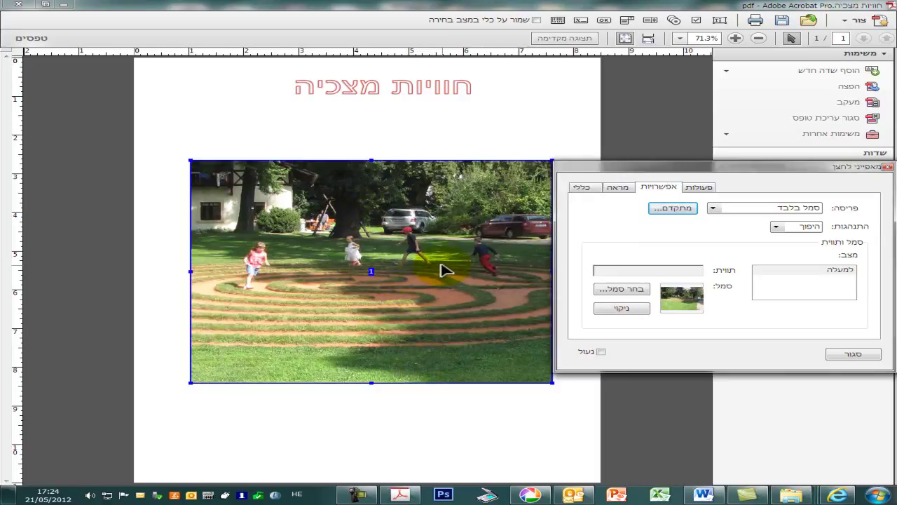
- Set the form field visibility of button 1 to hidden (מוסתר) and close its properties
{"action": "left_click", "coordinate": [582, 187]}
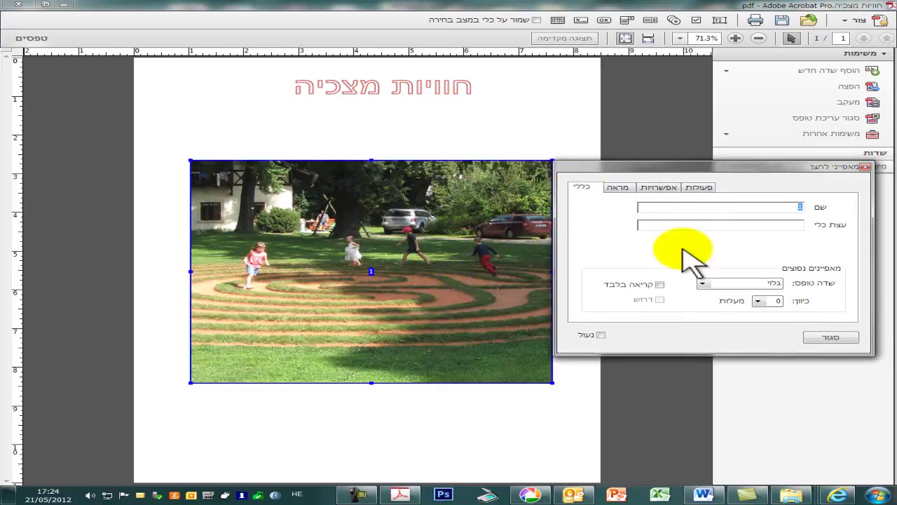
{"action": "left_click", "coordinate": [745, 283]}
{"action": "left_click", "coordinate": [747, 302]}
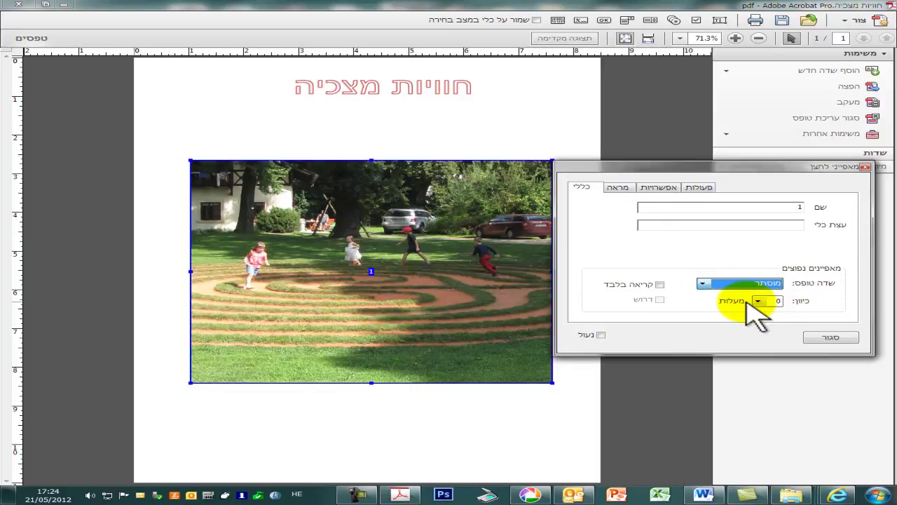
{"action": "left_click", "coordinate": [828, 340]}
{"action": "left_click", "coordinate": [606, 292]}
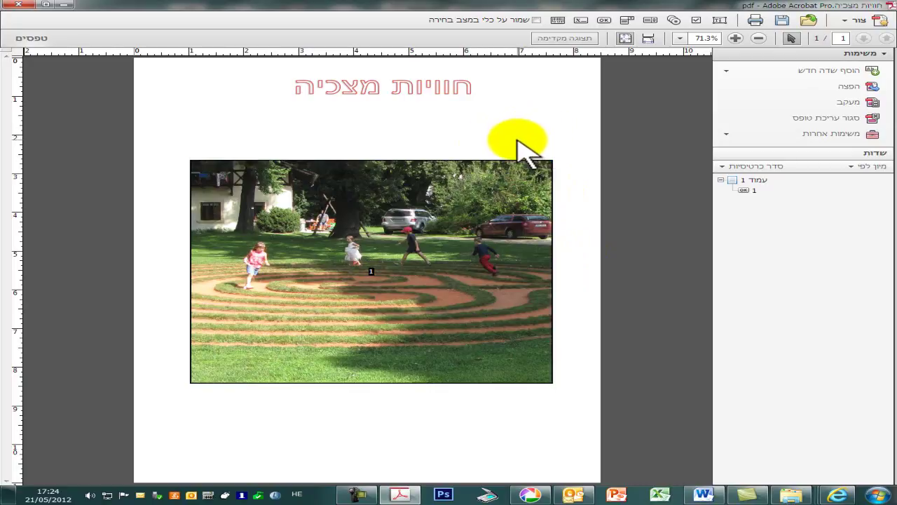
- Draw a small button field just above the large picture's upper-right corner, name it 1-1, and open its properties
{"action": "left_click", "coordinate": [604, 21]}
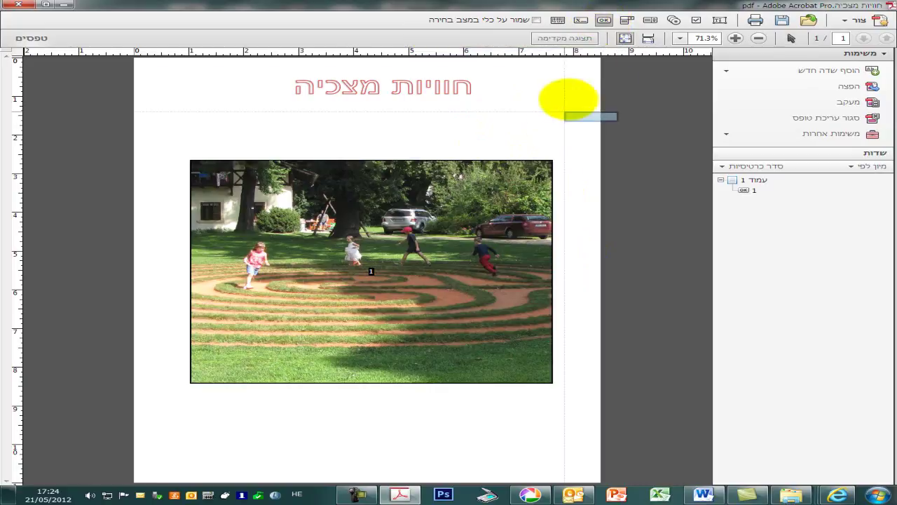
{"action": "left_click_drag", "start_coordinate": [553, 155], "coordinate": [464, 114]}
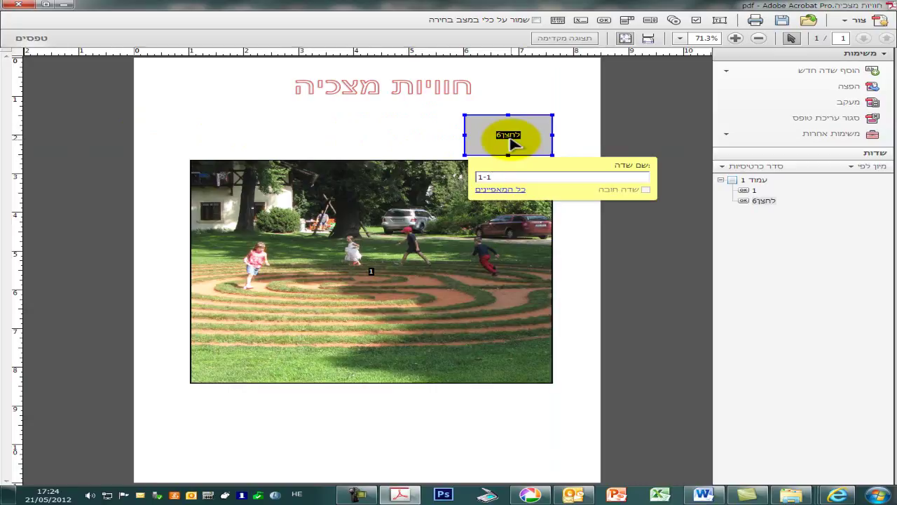
{"action": "double_click", "coordinate": [525, 145]}
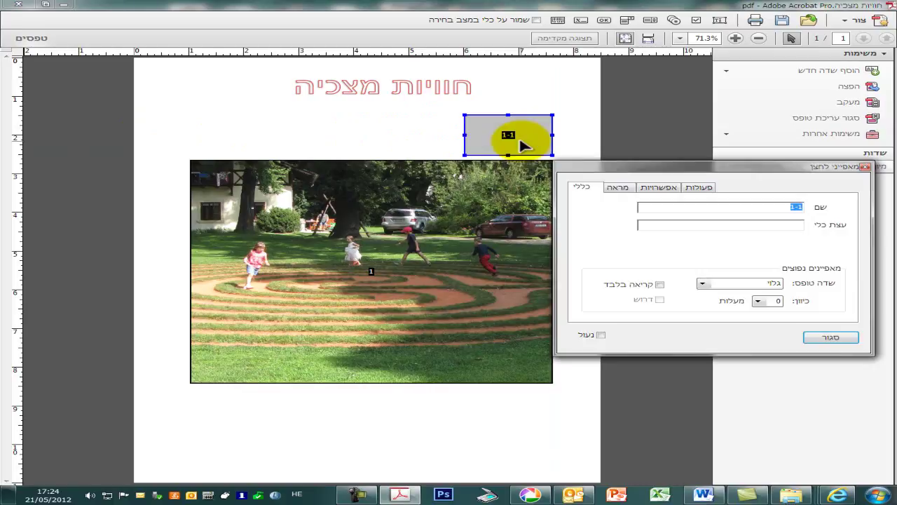
- Set the fill colour of button 1-1 to white
{"action": "left_click", "coordinate": [618, 187]}
{"action": "left_click", "coordinate": [736, 237]}
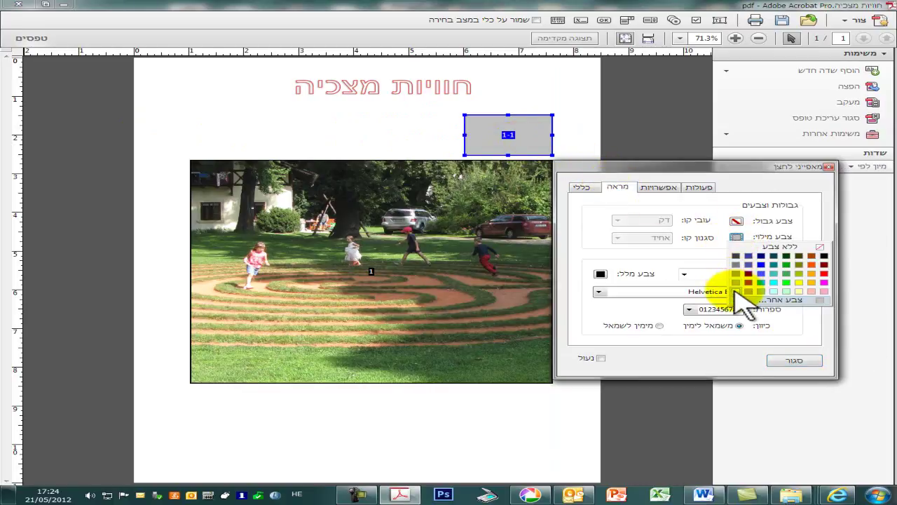
{"action": "left_click", "coordinate": [741, 290]}
- Set the layout of button 1-1 to icon only (סמל בלבד)
{"action": "left_click", "coordinate": [659, 189]}
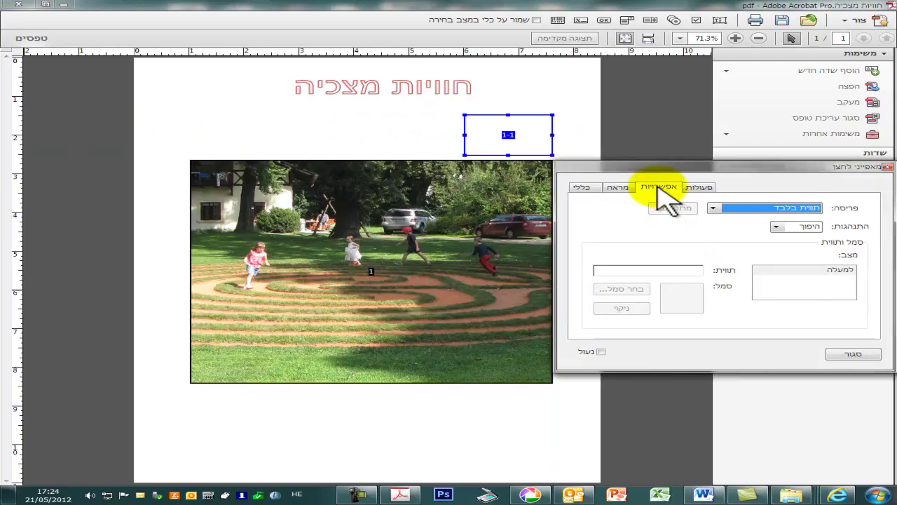
{"action": "left_click", "coordinate": [747, 209]}
{"action": "left_click", "coordinate": [786, 227]}
- Choose the file קטן 1.pdf from the הצג הסתר folder as the icon of button 1-1
{"action": "left_click", "coordinate": [624, 288]}
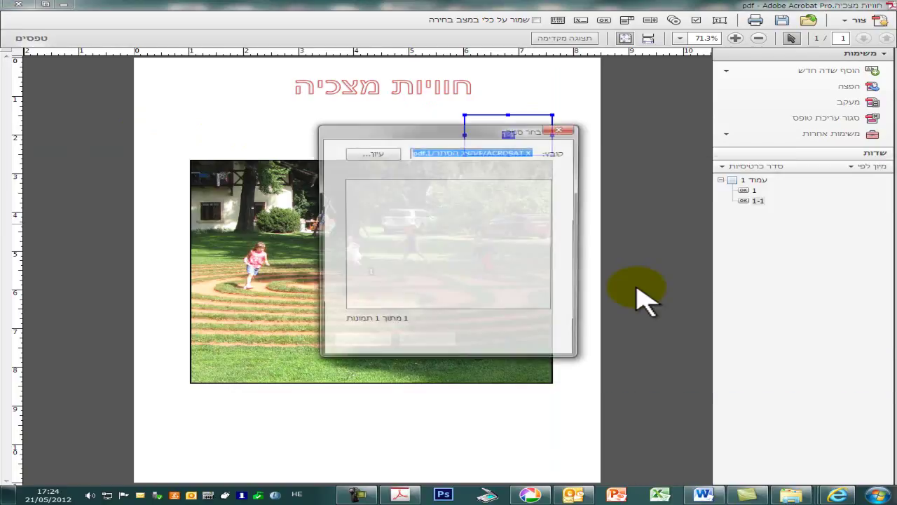
{"action": "left_click", "coordinate": [372, 153]}
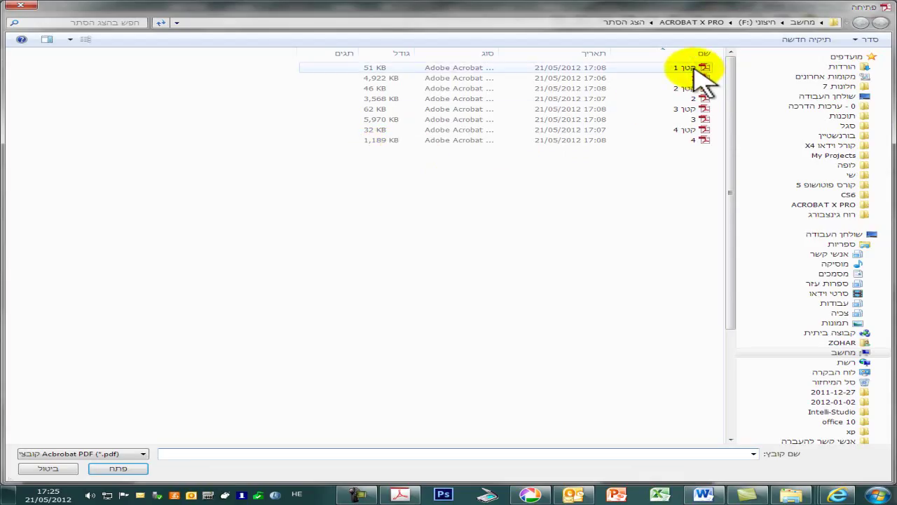
{"action": "double_click", "coordinate": [695, 68]}
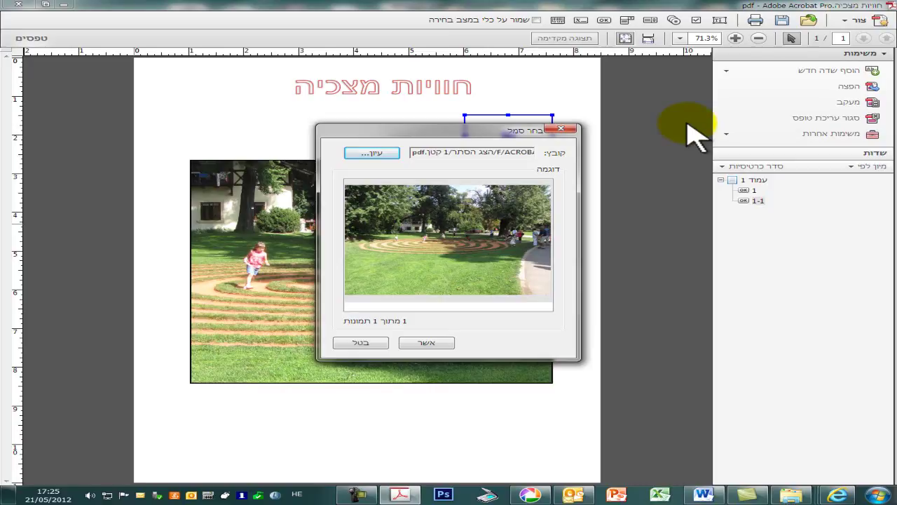
{"action": "left_click", "coordinate": [436, 342]}
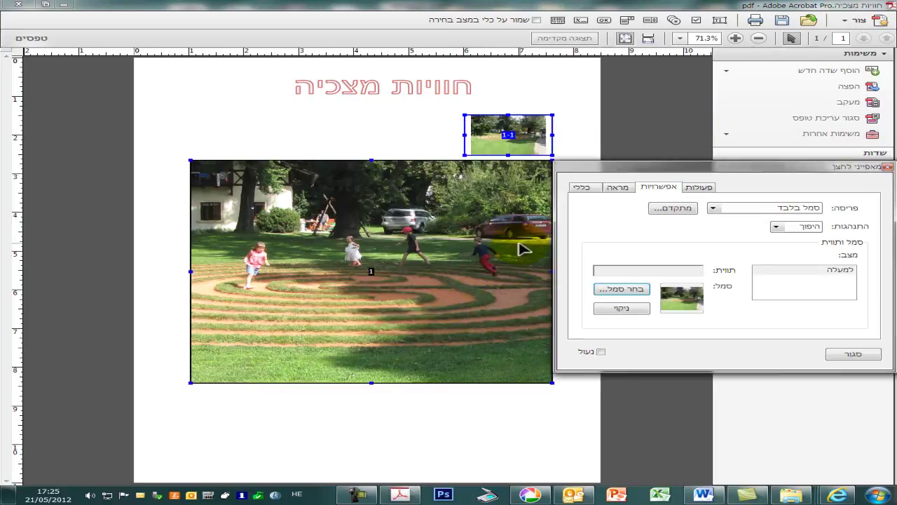
- Set the icon of button 1-1 to scale when the icon is too small (הסמל קטן מדי) and fit it to bounds (התאם לגבולות)
{"action": "left_click", "coordinate": [527, 142]}
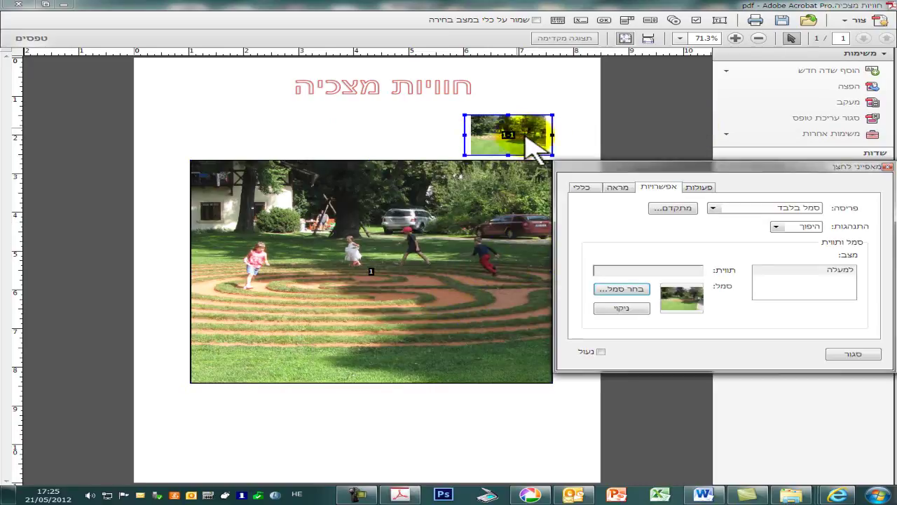
{"action": "left_click", "coordinate": [666, 209]}
{"action": "left_click", "coordinate": [440, 150]}
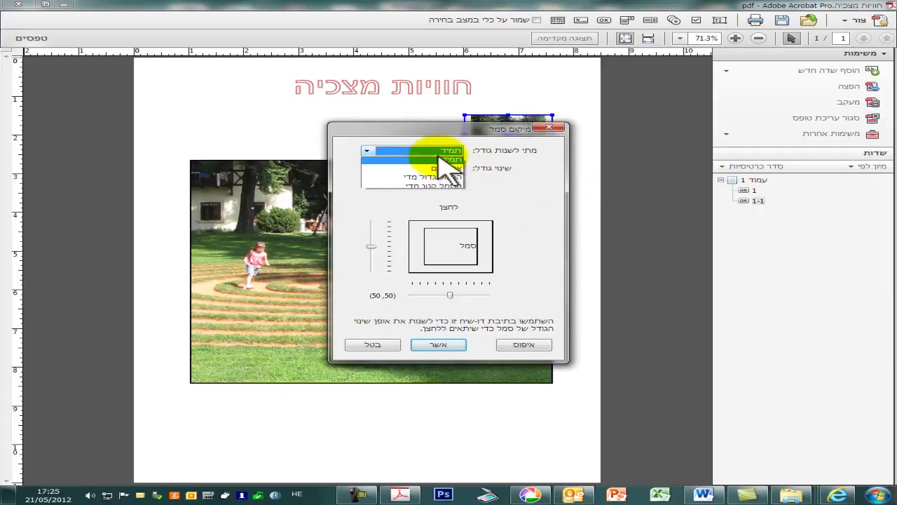
{"action": "left_click", "coordinate": [438, 168]}
{"action": "left_click", "coordinate": [443, 168]}
{"action": "left_click", "coordinate": [456, 177]}
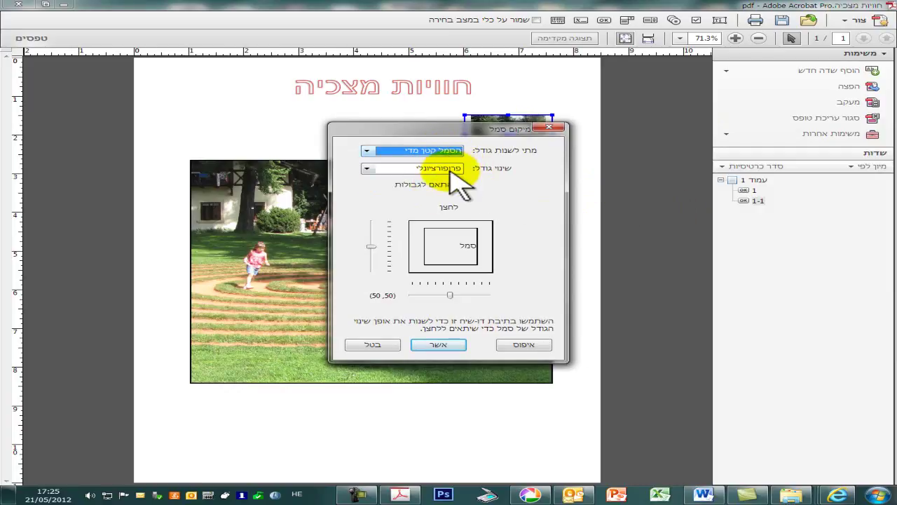
{"action": "left_click", "coordinate": [459, 184]}
{"action": "left_click", "coordinate": [440, 344]}
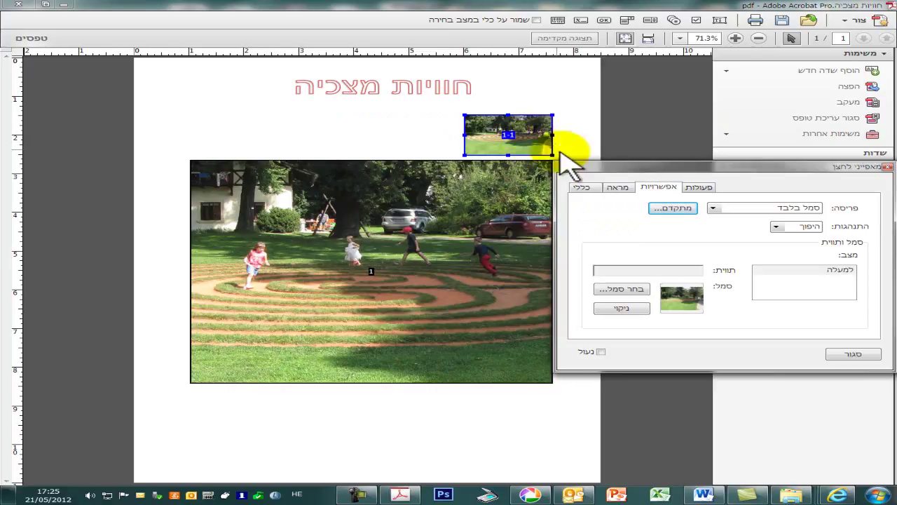
- Add a mouse-enter (כניסה עם העכבר) show/hide field action to button 1-1 that shows (הצג) field 1
{"action": "left_click", "coordinate": [695, 187]}
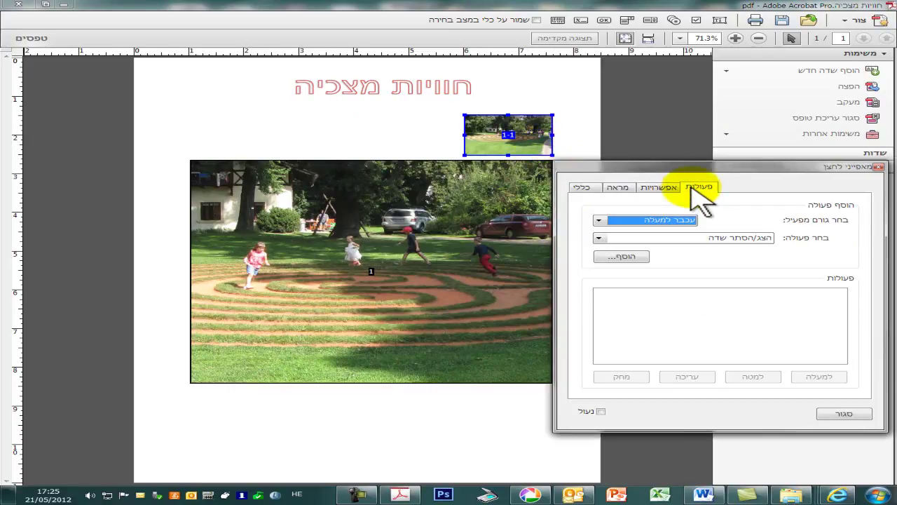
{"action": "left_click", "coordinate": [662, 221]}
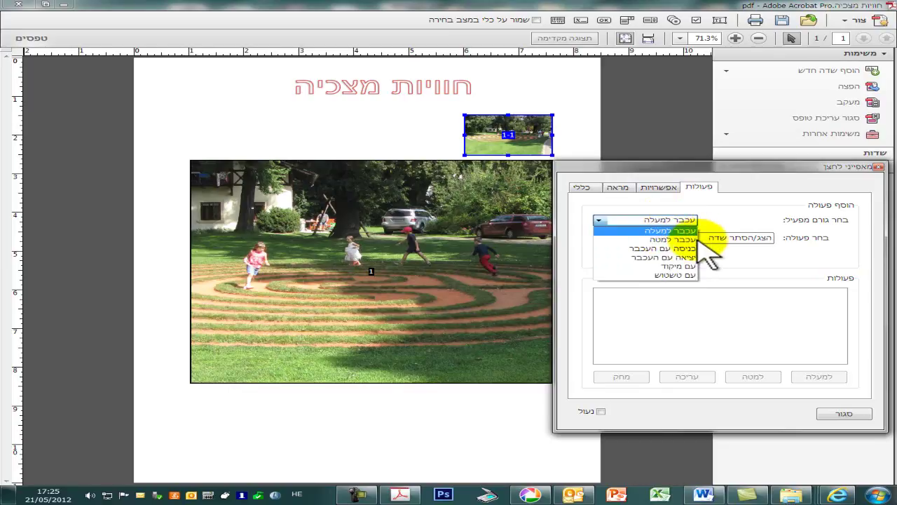
{"action": "left_click", "coordinate": [680, 248]}
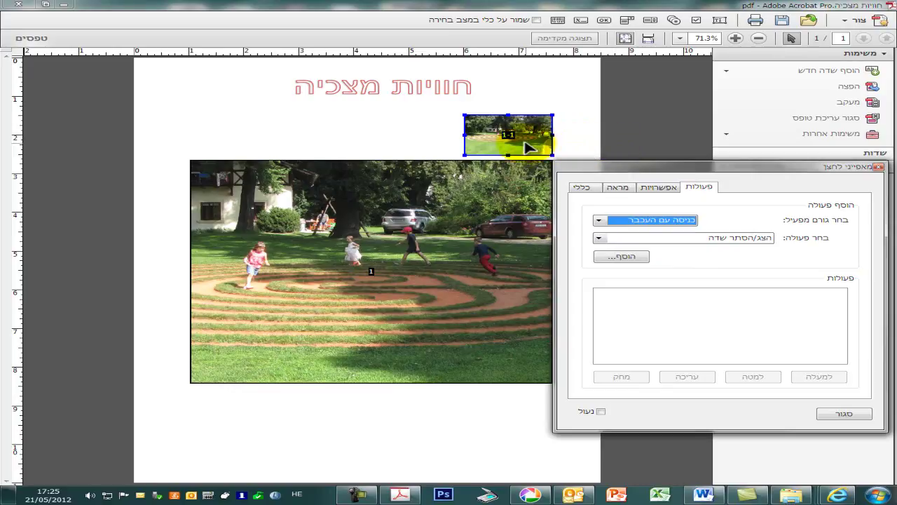
{"action": "left_click", "coordinate": [716, 239]}
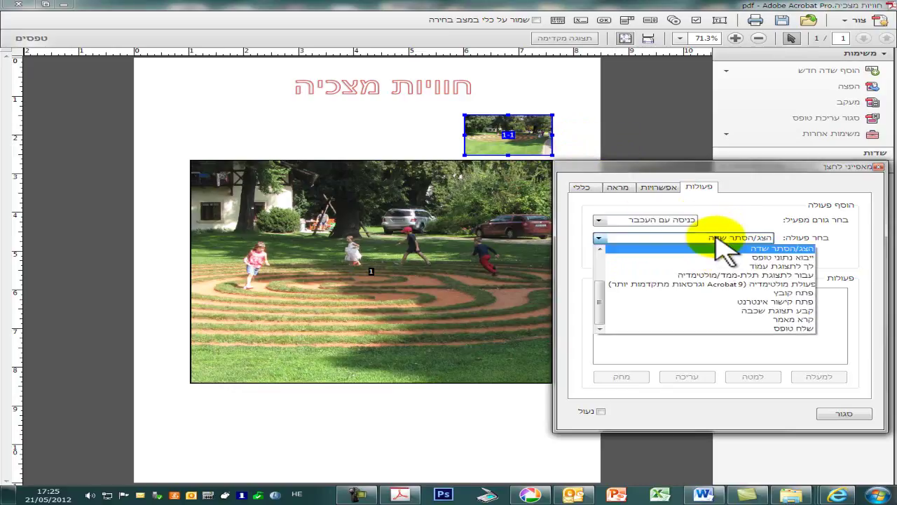
{"action": "left_click", "coordinate": [748, 248]}
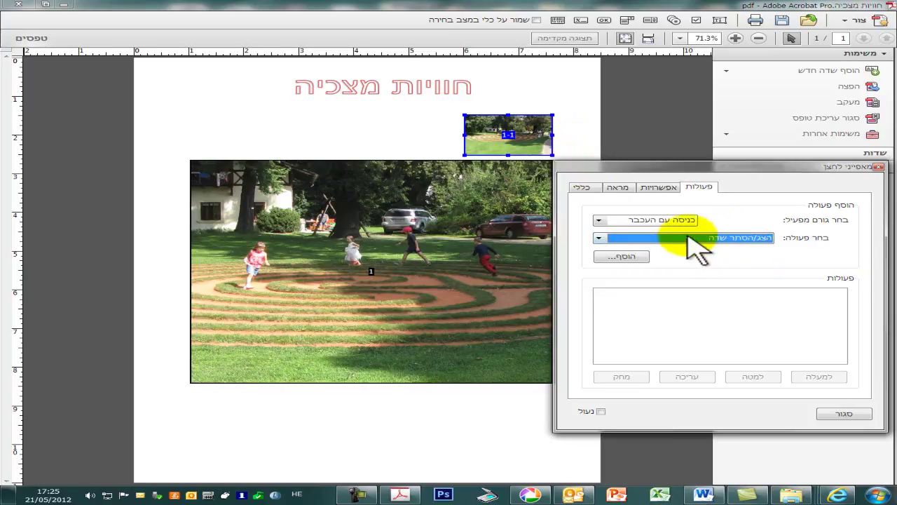
{"action": "left_click", "coordinate": [634, 255]}
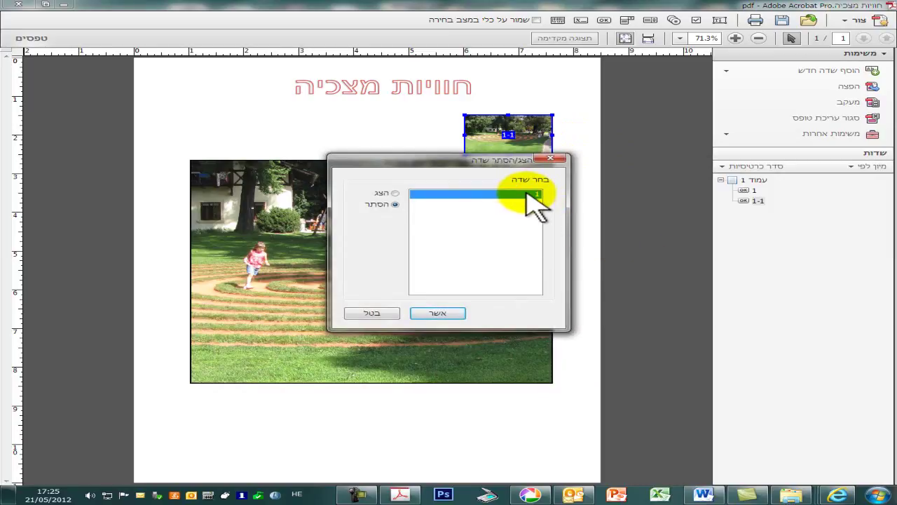
{"action": "left_click", "coordinate": [395, 195]}
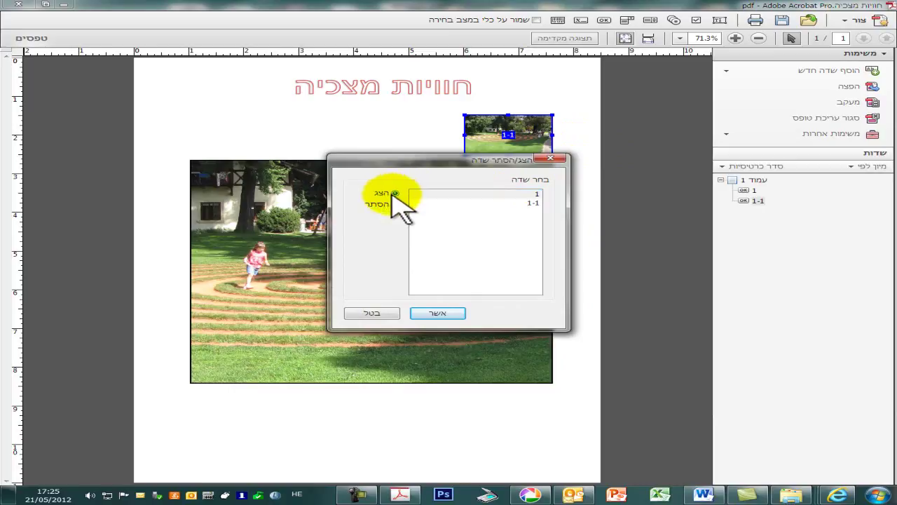
{"action": "left_click", "coordinate": [431, 315]}
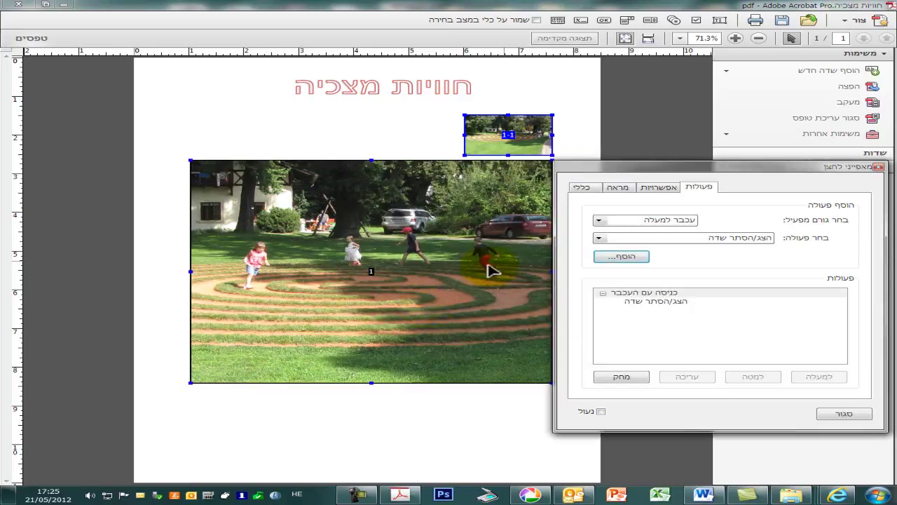
- Add a mouse-exit (יציאה עם העכבר) show/hide field action that hides (הסתר) field 1, and close the properties of button 1-1
{"action": "left_click", "coordinate": [629, 218]}
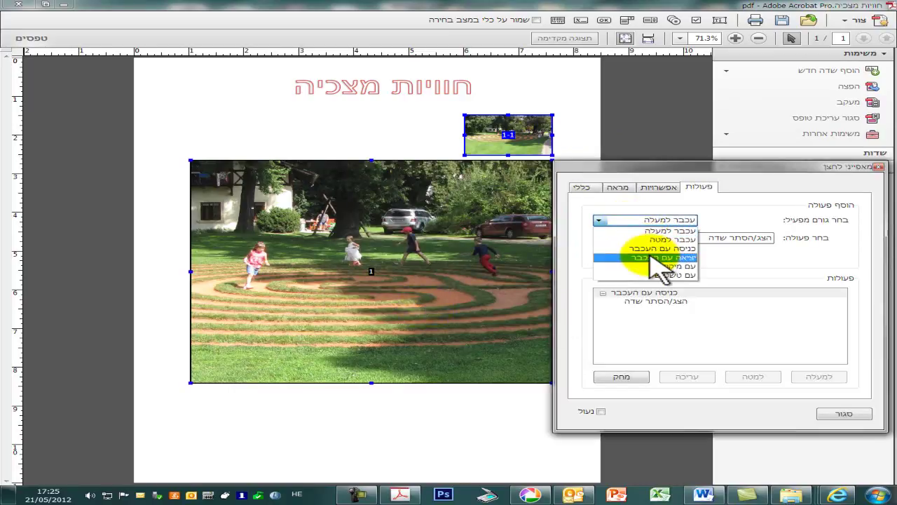
{"action": "left_click", "coordinate": [650, 257]}
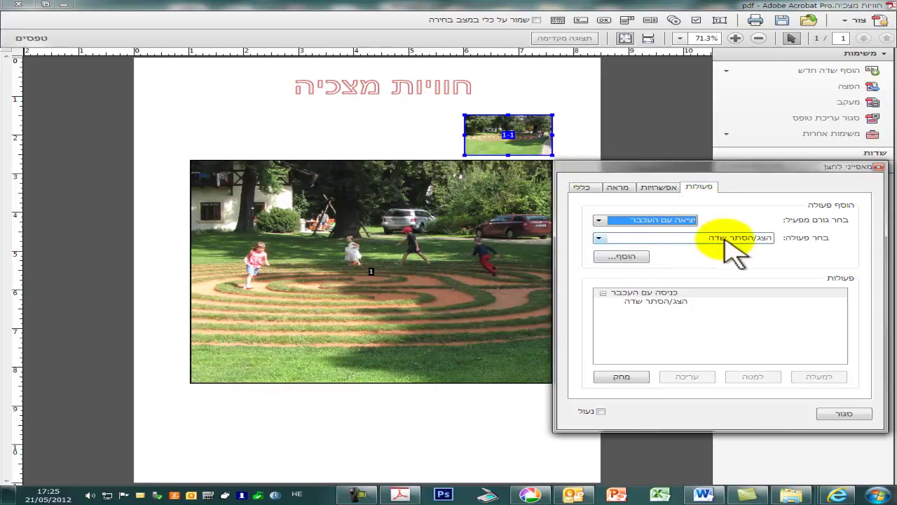
{"action": "left_click", "coordinate": [623, 258]}
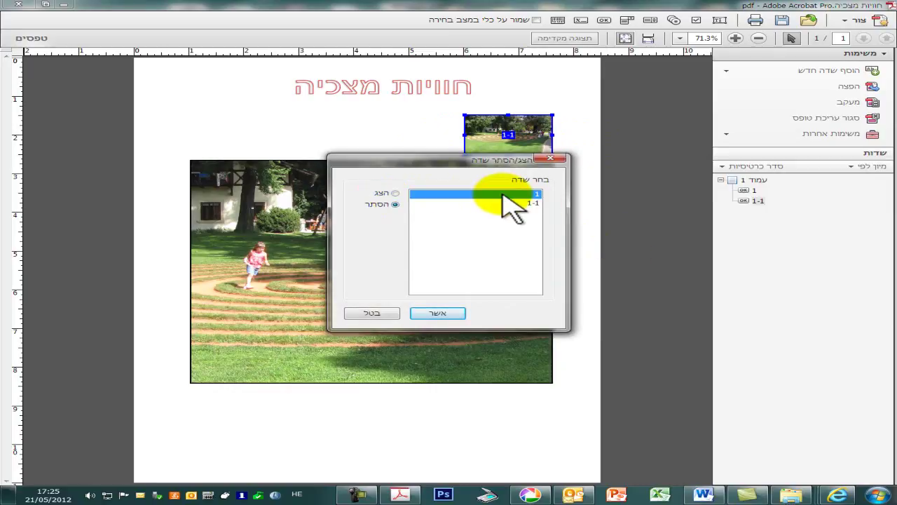
{"action": "left_click", "coordinate": [453, 314]}
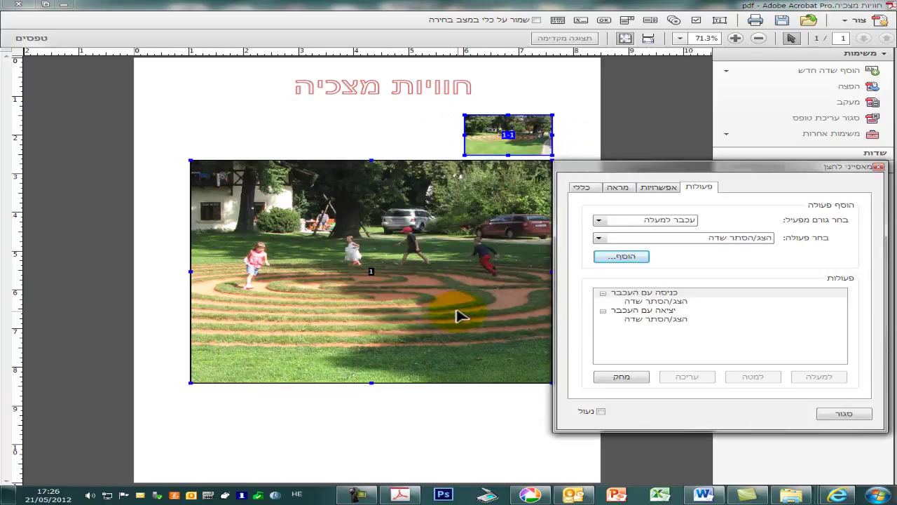
{"action": "left_click", "coordinate": [844, 414]}
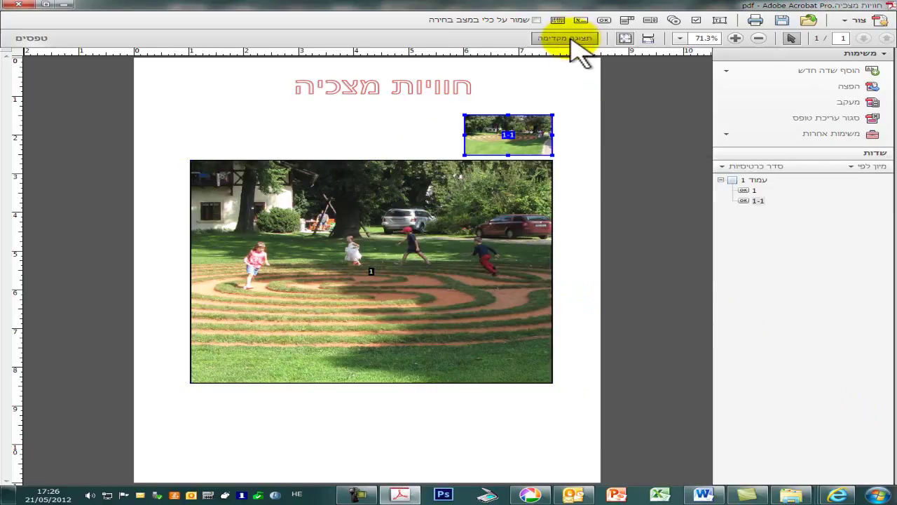
- Preview the form, test showing and hiding the large picture with the thumbnail, and return to form editing
{"action": "left_click", "coordinate": [565, 39]}
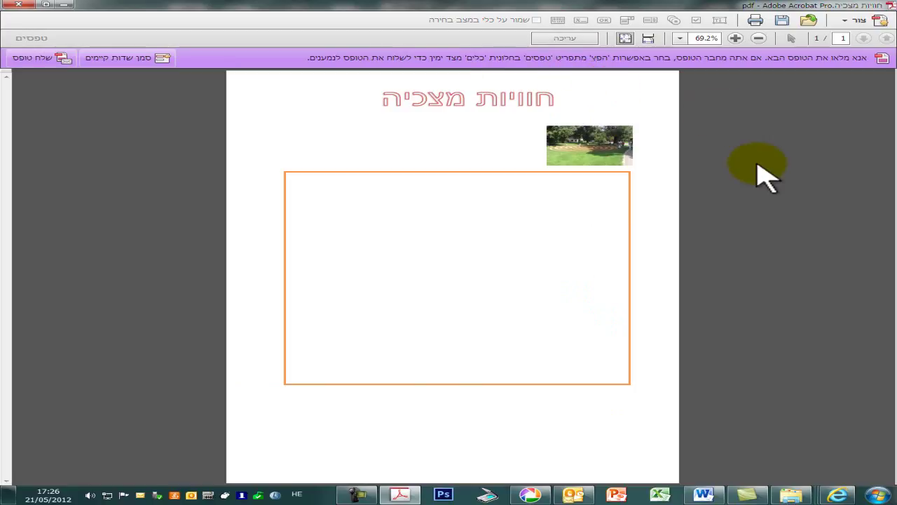
{"action": "left_click", "coordinate": [609, 154]}
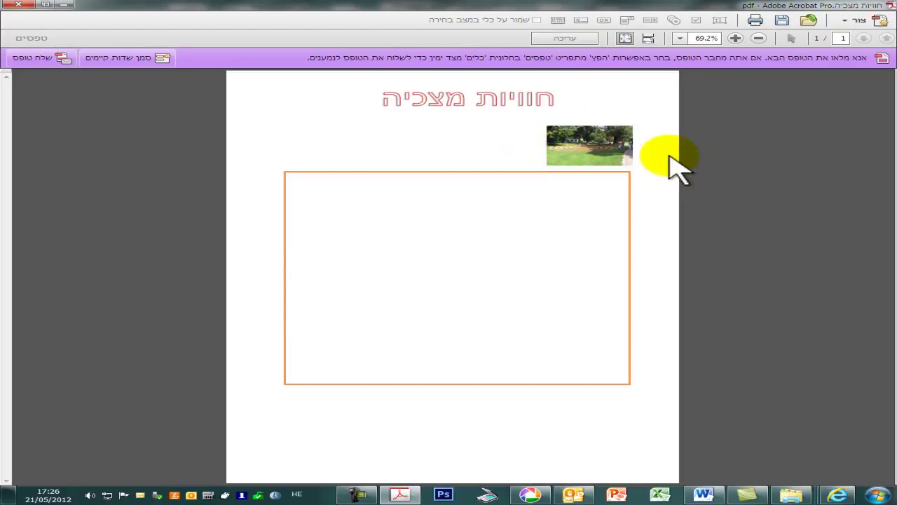
{"action": "mouse_move", "coordinate": [584, 157]}
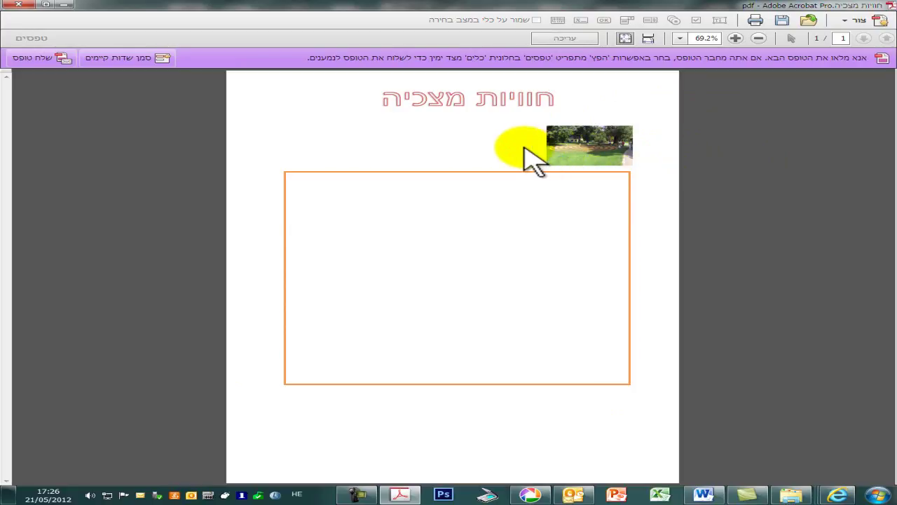
{"action": "left_click", "coordinate": [554, 39]}
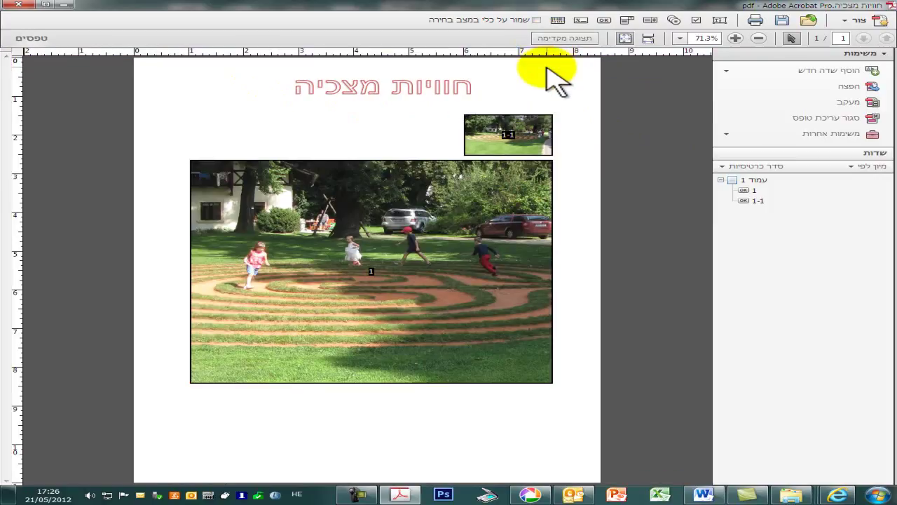
- Draw a button field exactly covering the large picture, name it 2, and open its properties
{"action": "left_click", "coordinate": [604, 20]}
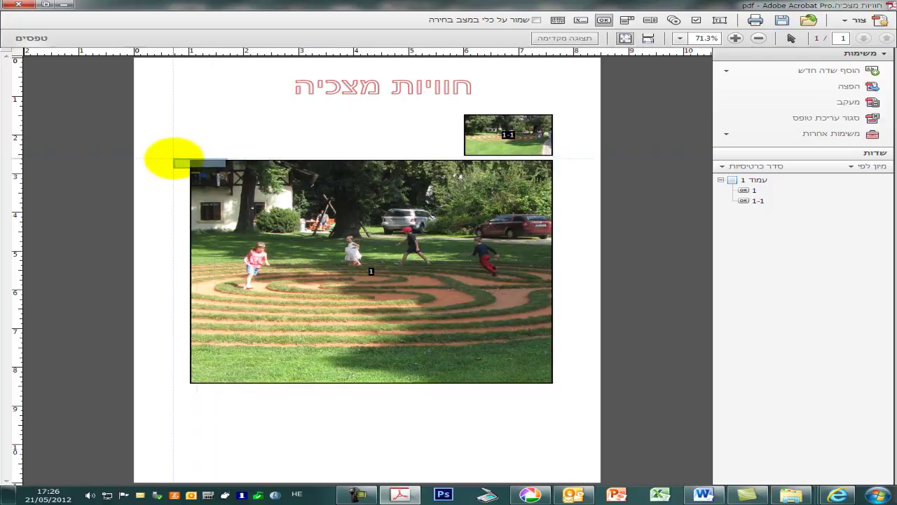
{"action": "left_click_drag", "start_coordinate": [190, 160], "coordinate": [553, 384]}
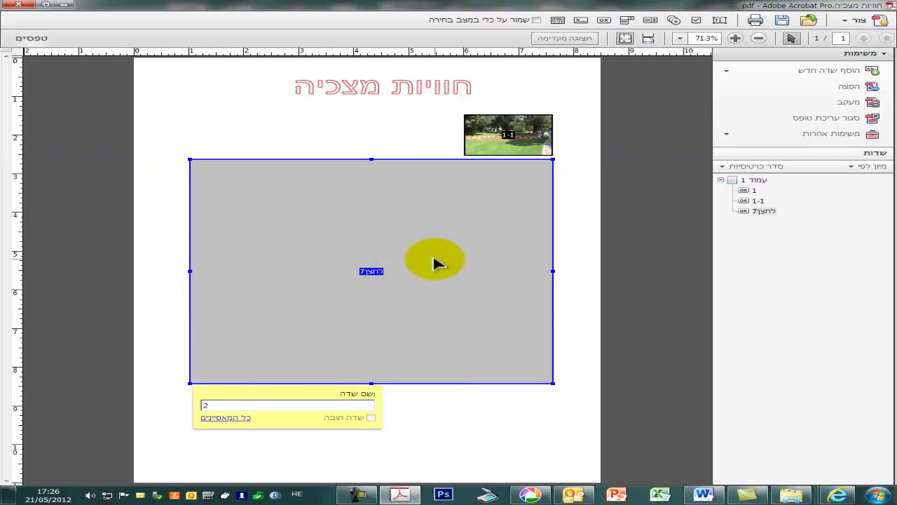
{"action": "double_click", "coordinate": [431, 265]}
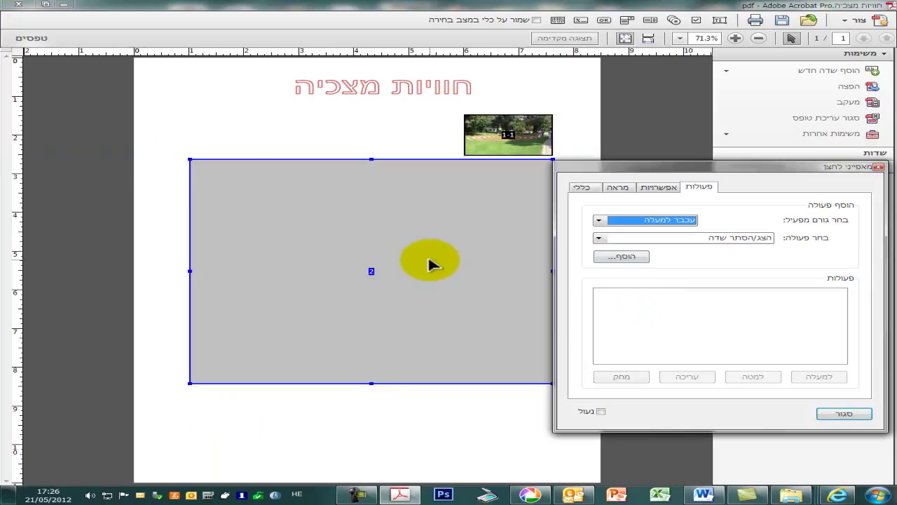
- Set the fill colour of button 2 to white and its layout to icon only (סמל בלבד)
{"action": "left_click", "coordinate": [620, 188]}
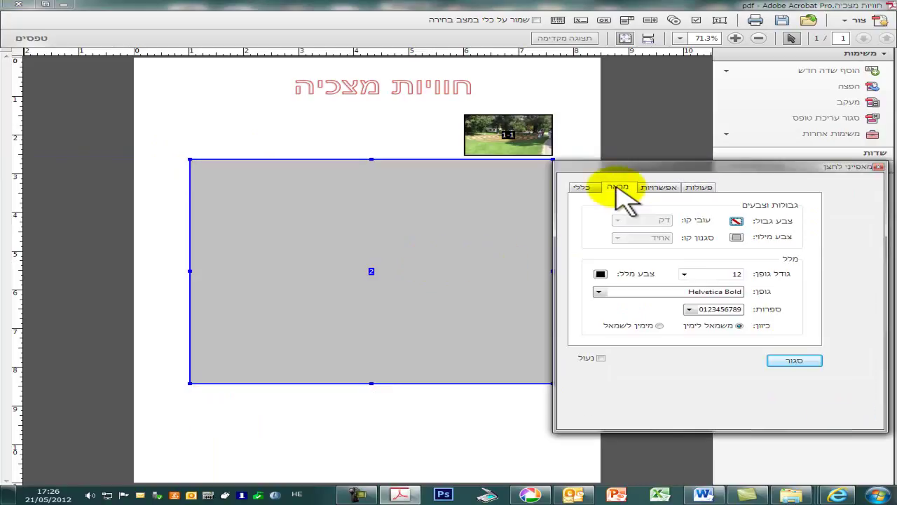
{"action": "left_click", "coordinate": [736, 237]}
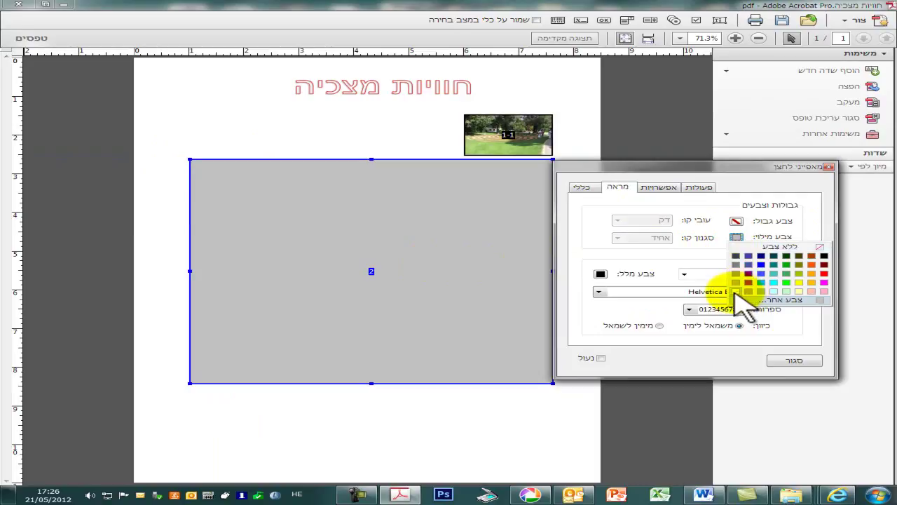
{"action": "left_click", "coordinate": [745, 295]}
{"action": "left_click", "coordinate": [655, 188]}
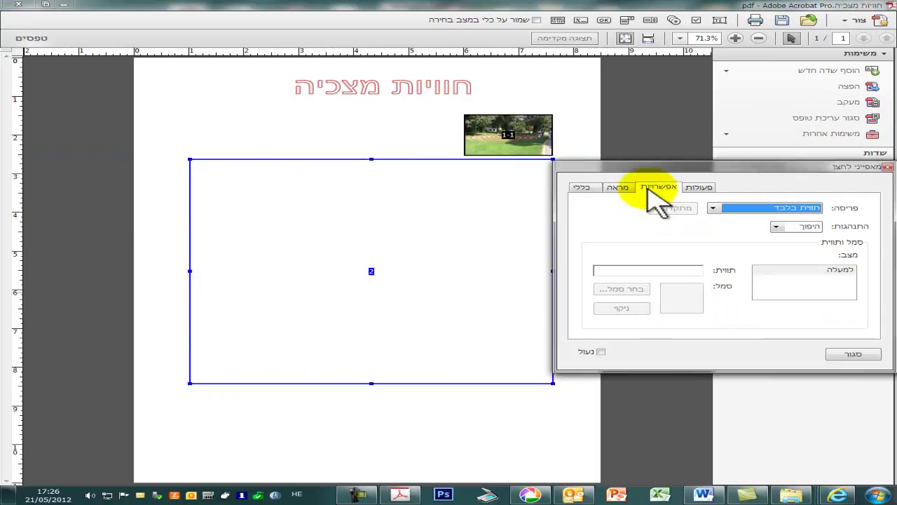
{"action": "left_click", "coordinate": [734, 207]}
{"action": "left_click", "coordinate": [757, 229]}
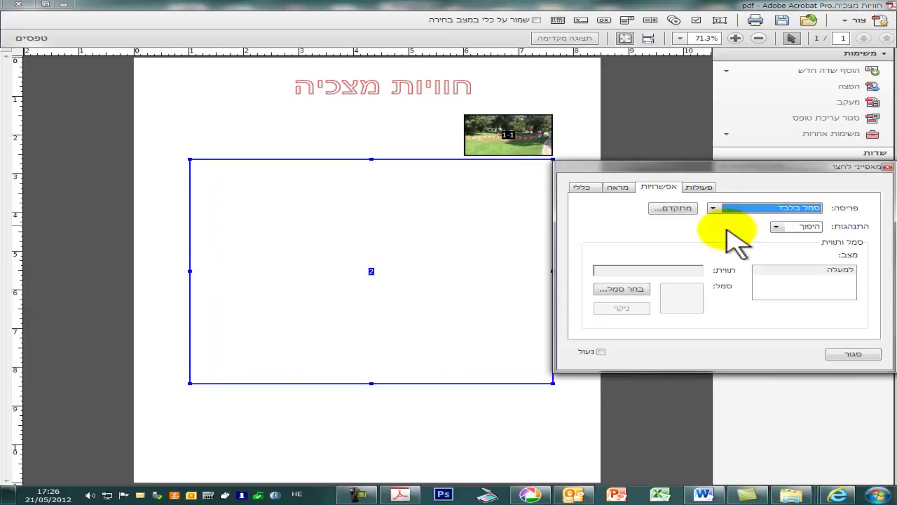
- Choose the file 2.pdf from the הצג הסתר folder as the icon of button 2
{"action": "left_click", "coordinate": [623, 289]}
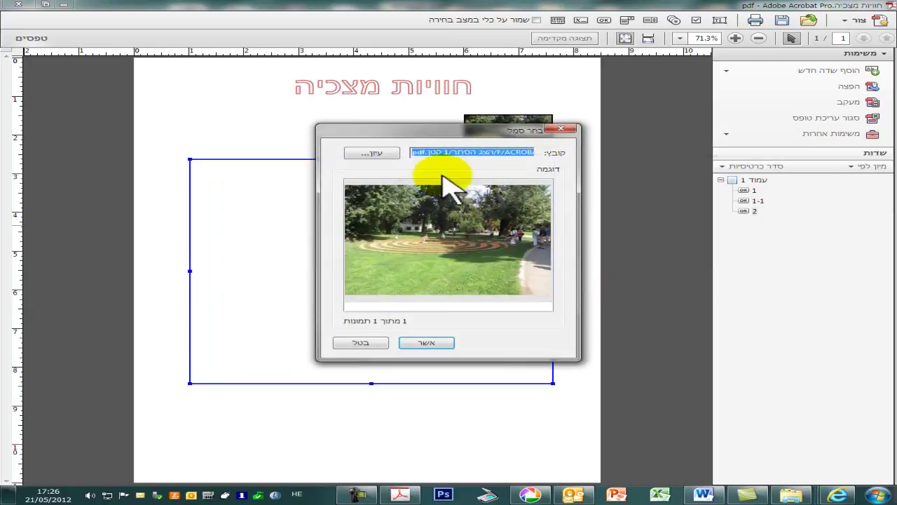
{"action": "left_click", "coordinate": [389, 155]}
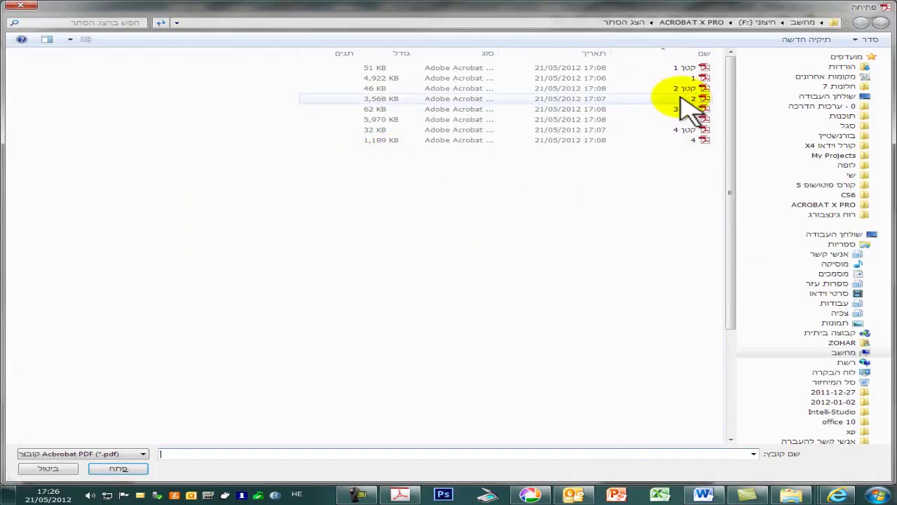
{"action": "left_click", "coordinate": [693, 99]}
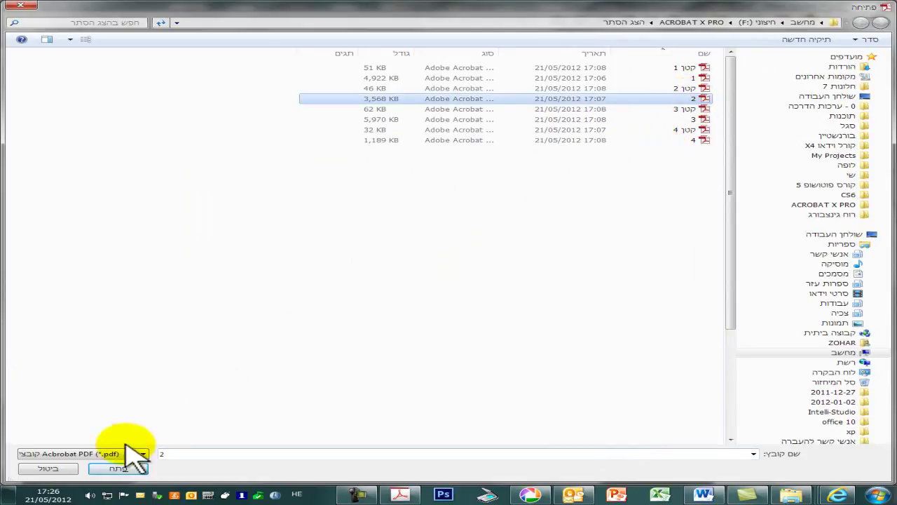
{"action": "left_click", "coordinate": [116, 468]}
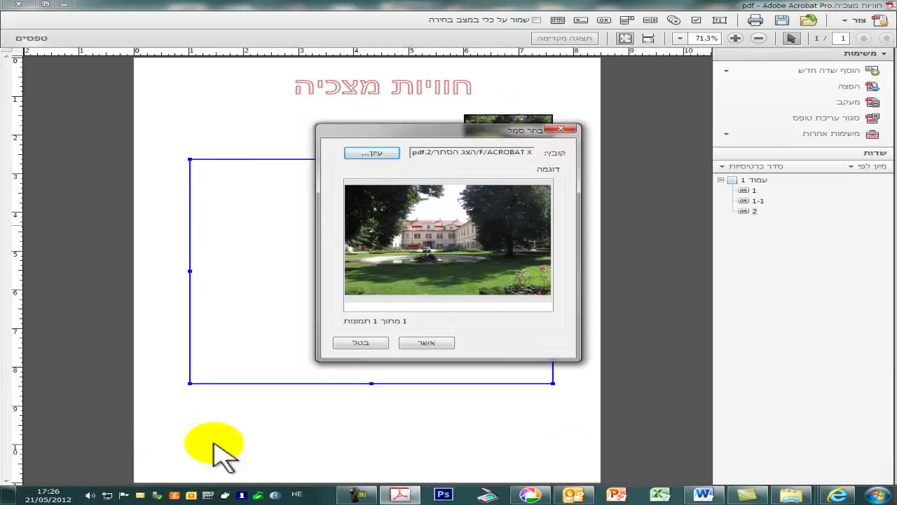
{"action": "left_click", "coordinate": [423, 343]}
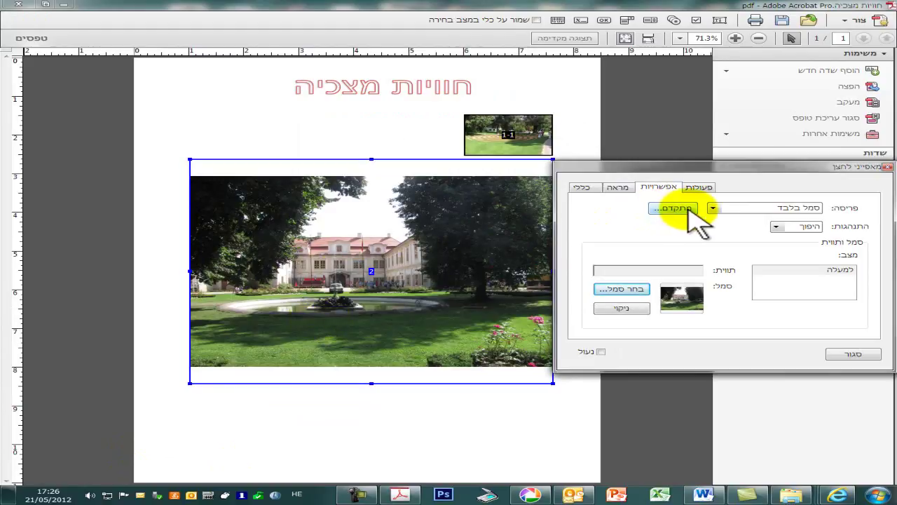
- Set the icon of button 2 to scale when the icon is too small (הסמל קטן מדי)
{"action": "left_click", "coordinate": [673, 209]}
{"action": "left_click", "coordinate": [445, 151]}
{"action": "left_click", "coordinate": [446, 187]}
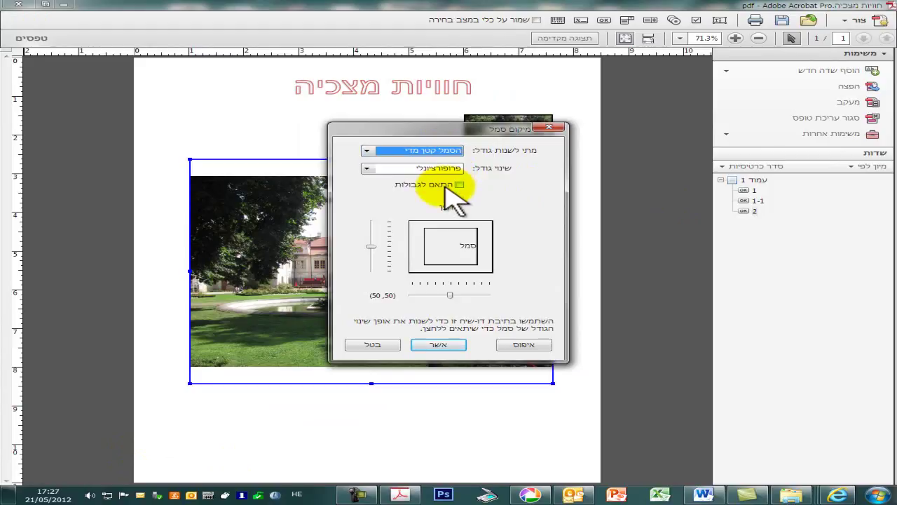
{"action": "left_click", "coordinate": [443, 344]}
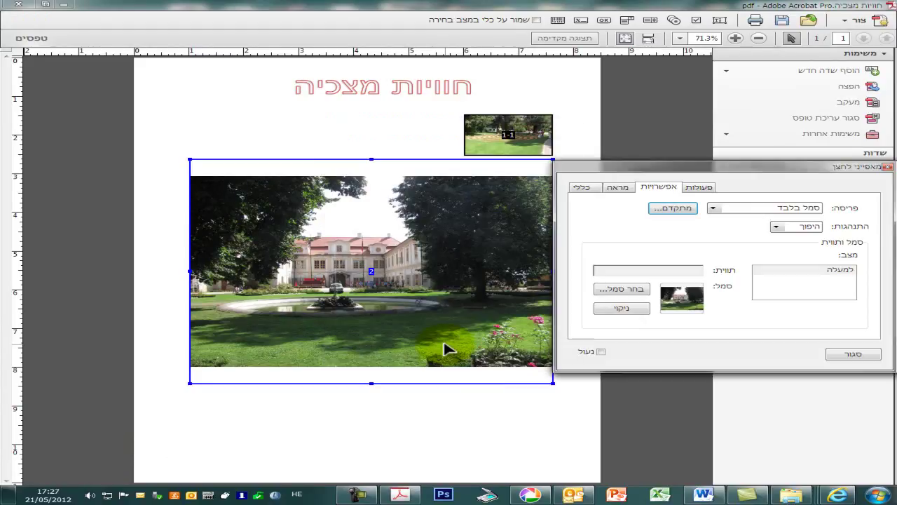
- Confirm the icon scaling of button 2, set its form field visibility to hidden (מוסתר), and close its properties
{"action": "left_click", "coordinate": [444, 344]}
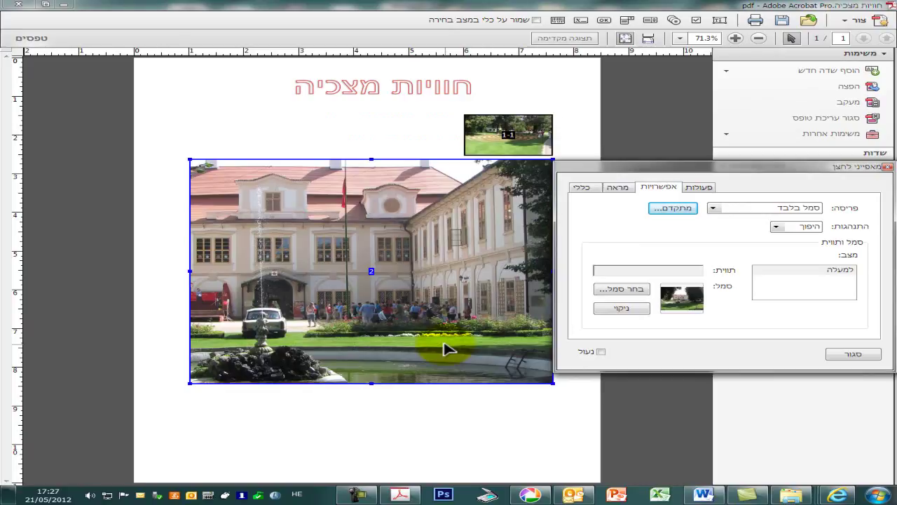
{"action": "left_click", "coordinate": [581, 187]}
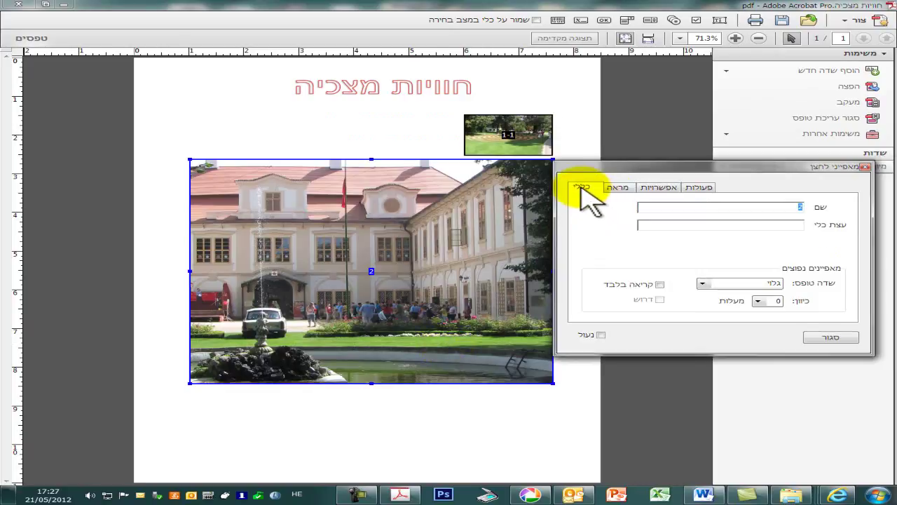
{"action": "left_click", "coordinate": [729, 283]}
{"action": "left_click", "coordinate": [742, 303]}
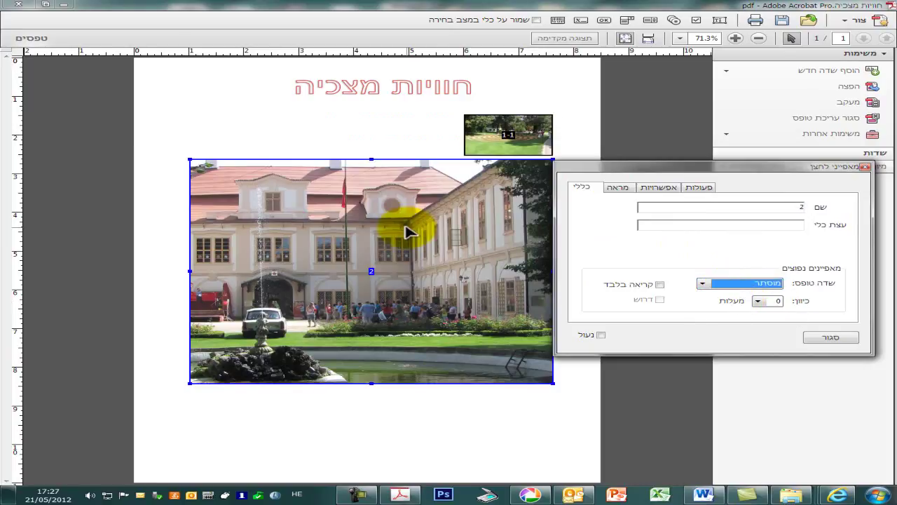
{"action": "left_click", "coordinate": [830, 337]}
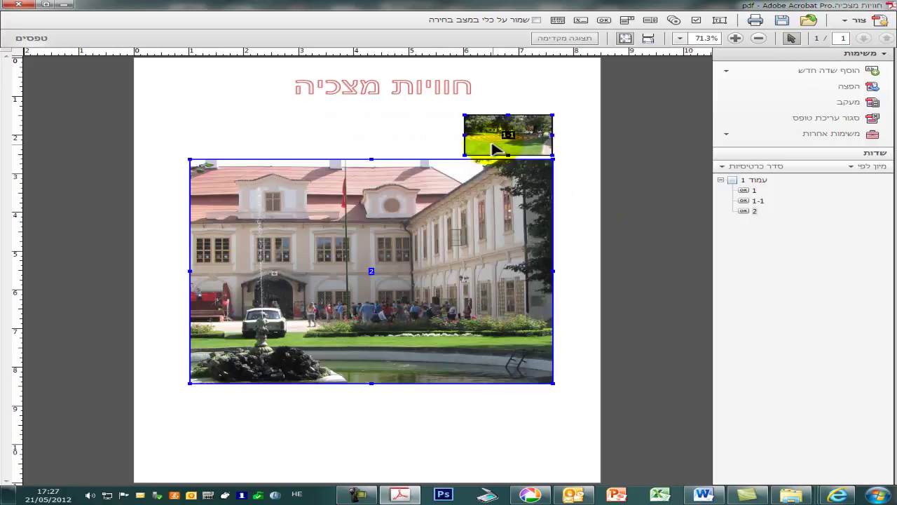
- Draw a thumbnail-sized button field beside thumbnail 1-1, above the large picture, name it 2-2, and open its full properties
{"action": "left_click", "coordinate": [565, 38]}
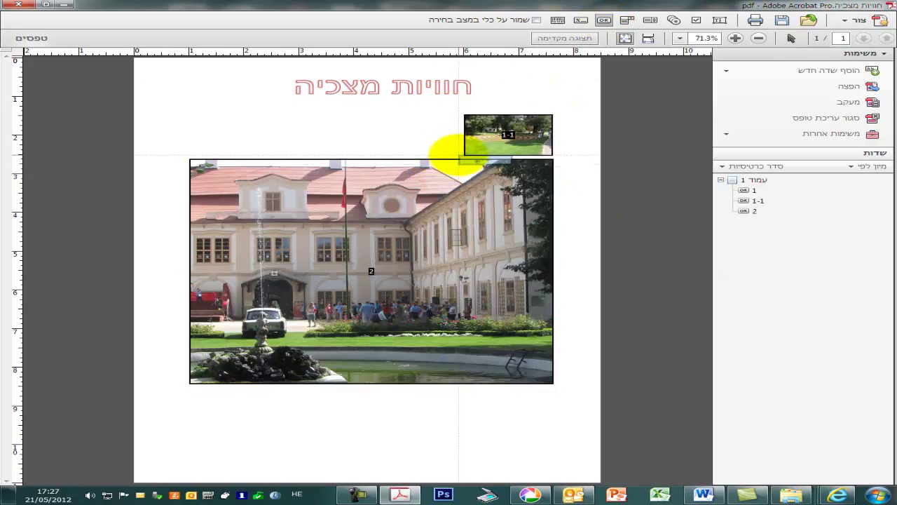
{"action": "left_click_drag", "start_coordinate": [459, 156], "coordinate": [372, 113]}
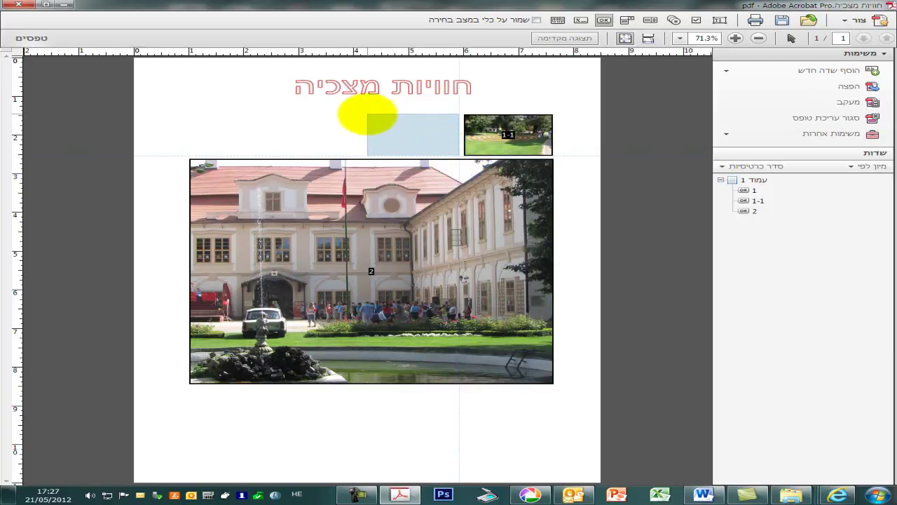
{"action": "left_click_drag", "start_coordinate": [367, 114], "coordinate": [366, 114]}
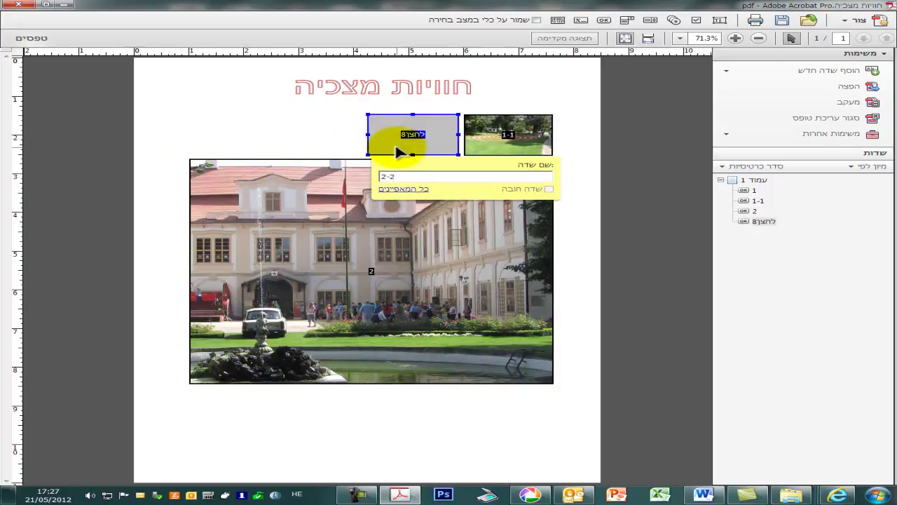
{"action": "left_click", "coordinate": [398, 189]}
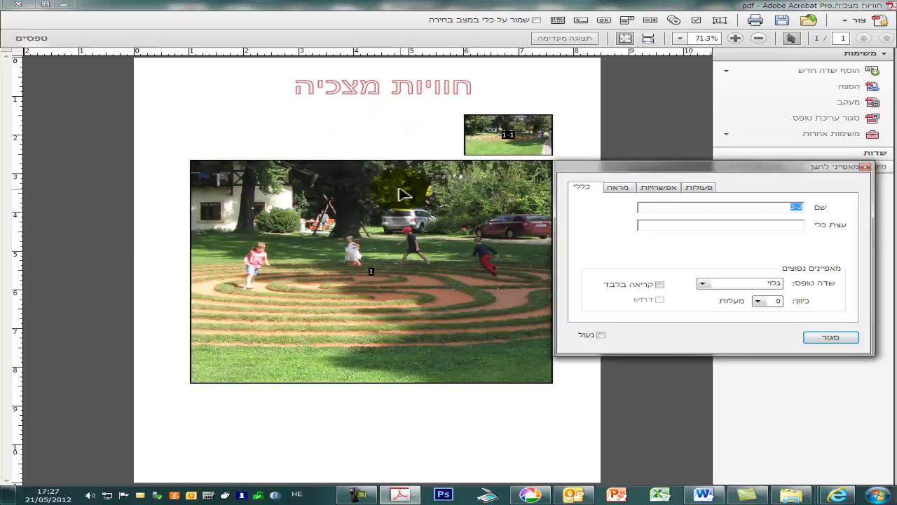
- Set the fill colour of button 2-2 to white and its layout to icon only (סמל בלבד)
{"action": "left_click", "coordinate": [619, 188]}
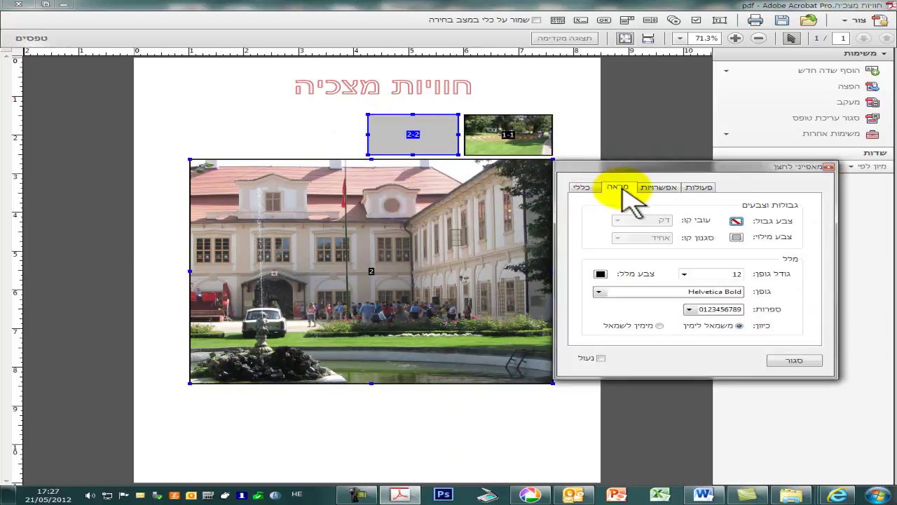
{"action": "left_click", "coordinate": [736, 237]}
{"action": "left_click", "coordinate": [738, 292]}
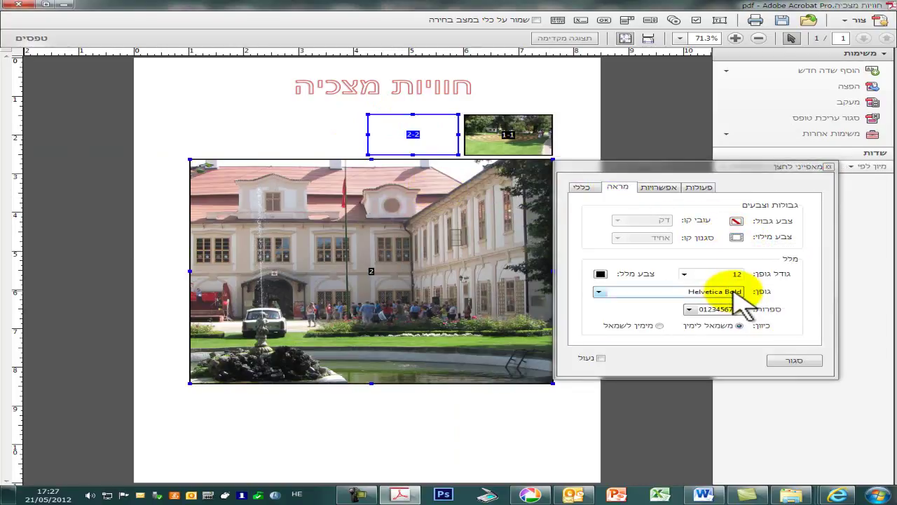
{"action": "left_click", "coordinate": [656, 188]}
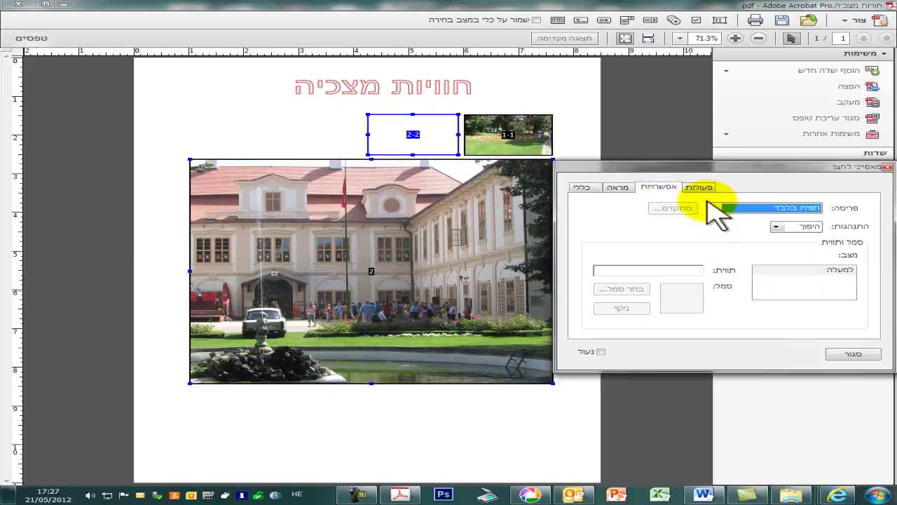
{"action": "left_click", "coordinate": [713, 209]}
{"action": "left_click", "coordinate": [748, 227]}
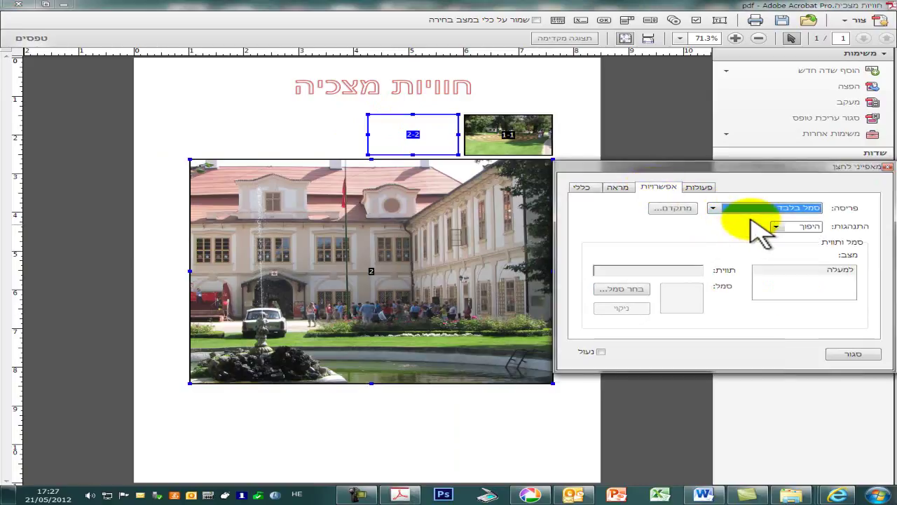
- Choose the file קטן 2 from the הצג הסתר folder as the icon of button 2-2
{"action": "left_click", "coordinate": [623, 287]}
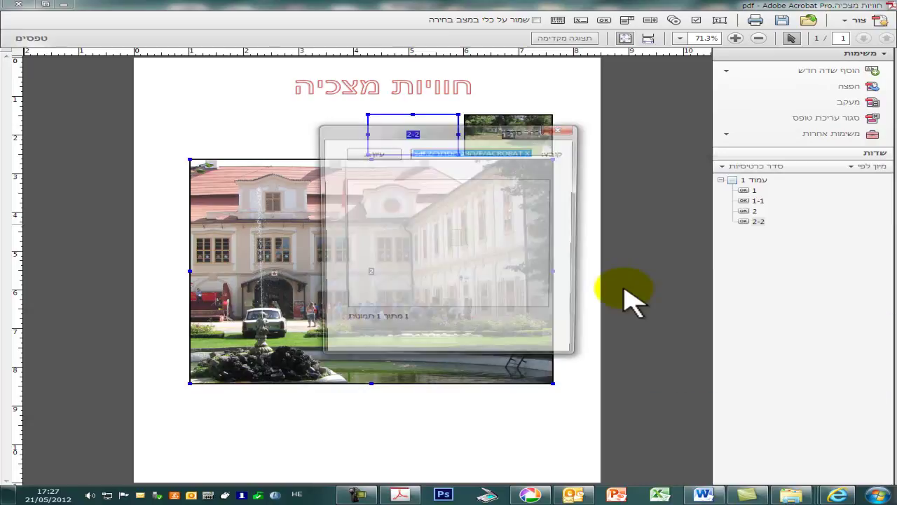
{"action": "left_click", "coordinate": [378, 152]}
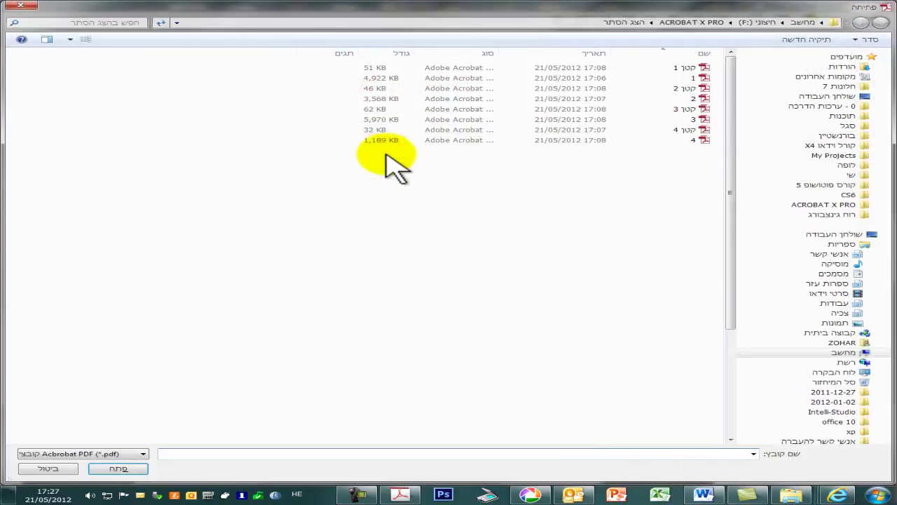
{"action": "left_click", "coordinate": [694, 89]}
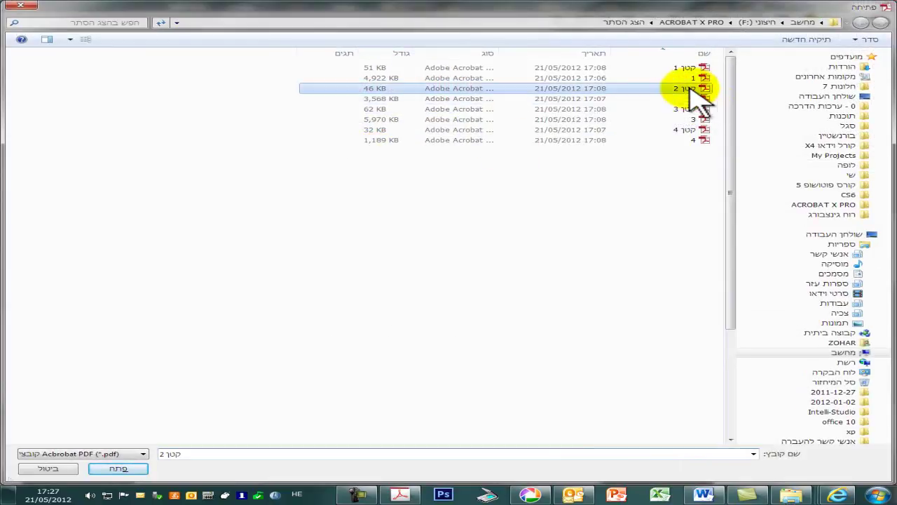
{"action": "left_click", "coordinate": [123, 468]}
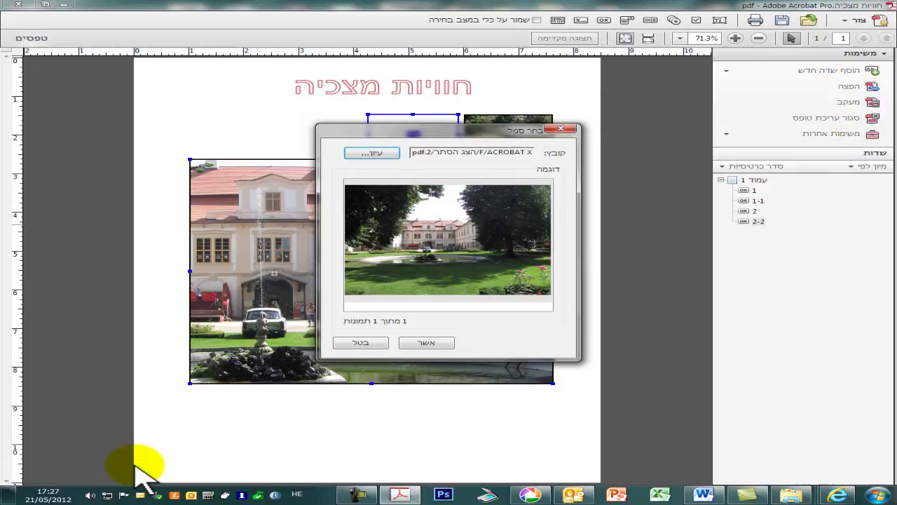
{"action": "left_click", "coordinate": [426, 342]}
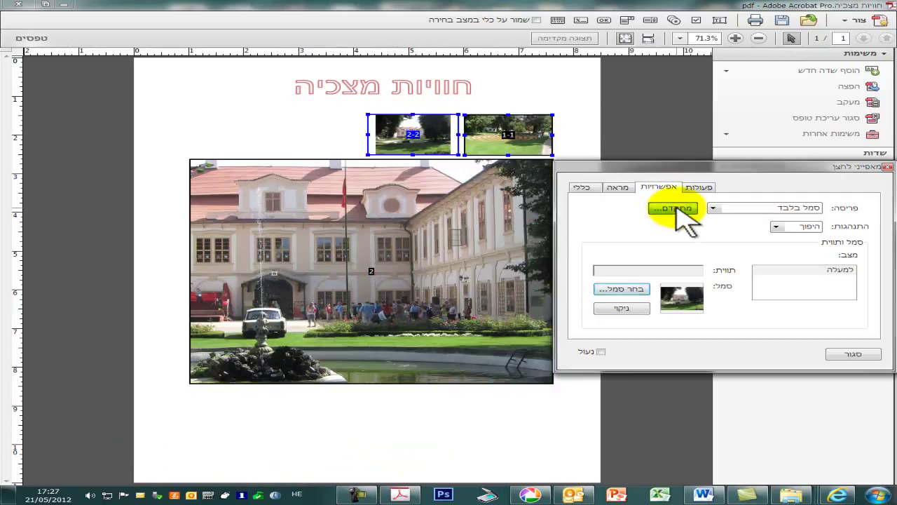
- Set the icon of button 2-2 to scale when it is too small (הסמל קטן מדי) and to fit the bounds (התאם לגבולות)
{"action": "left_click", "coordinate": [675, 208]}
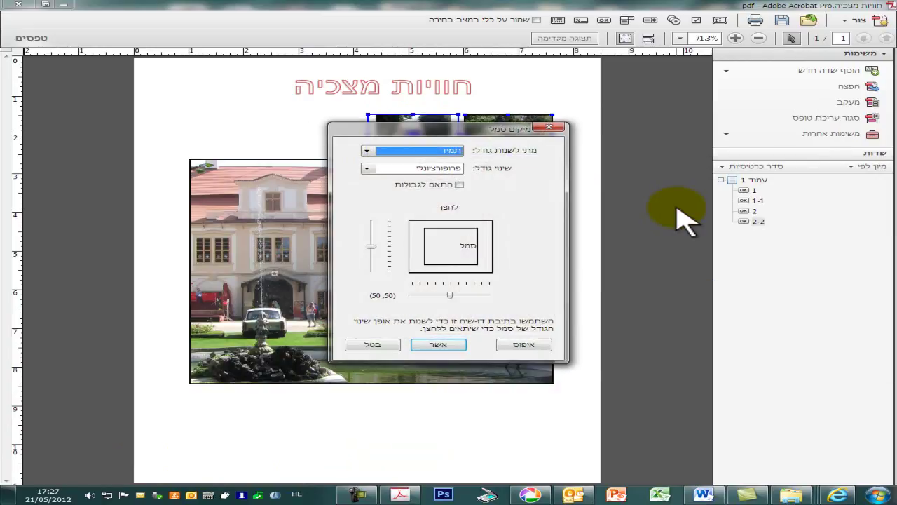
{"action": "left_click", "coordinate": [444, 150]}
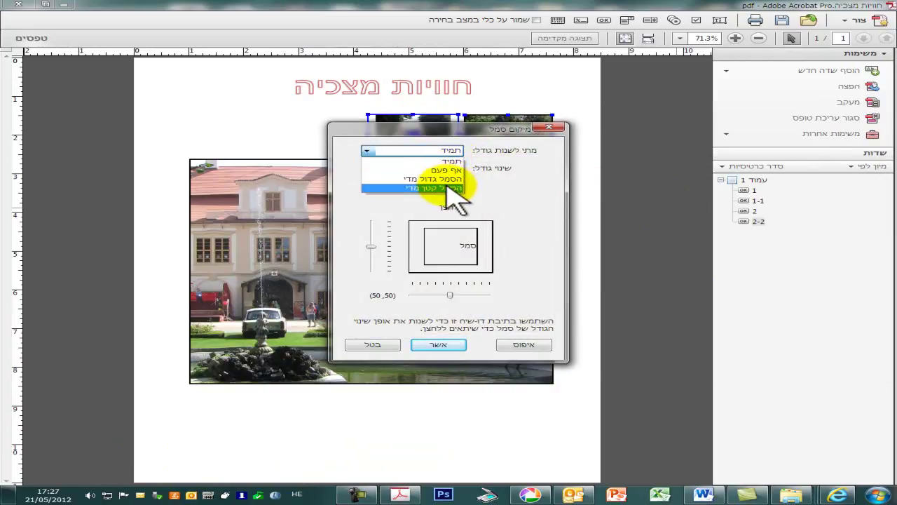
{"action": "left_click", "coordinate": [446, 191]}
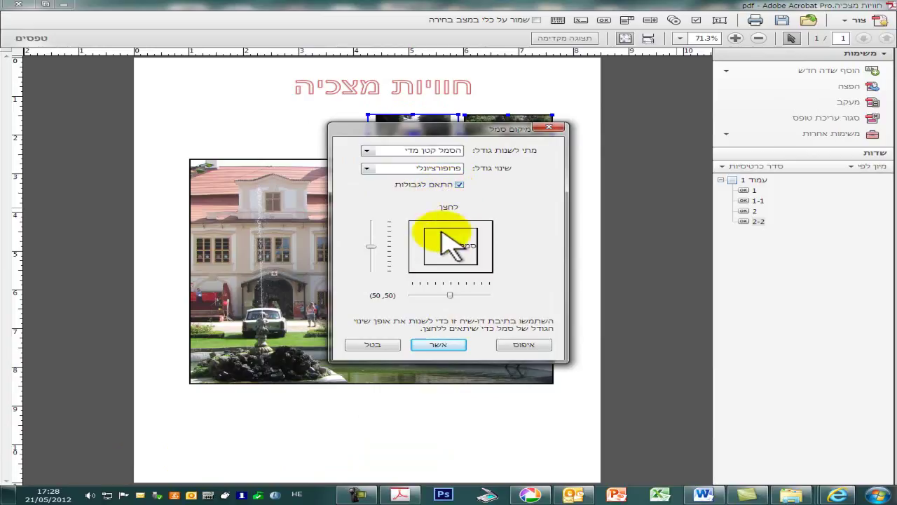
{"action": "left_click", "coordinate": [442, 344]}
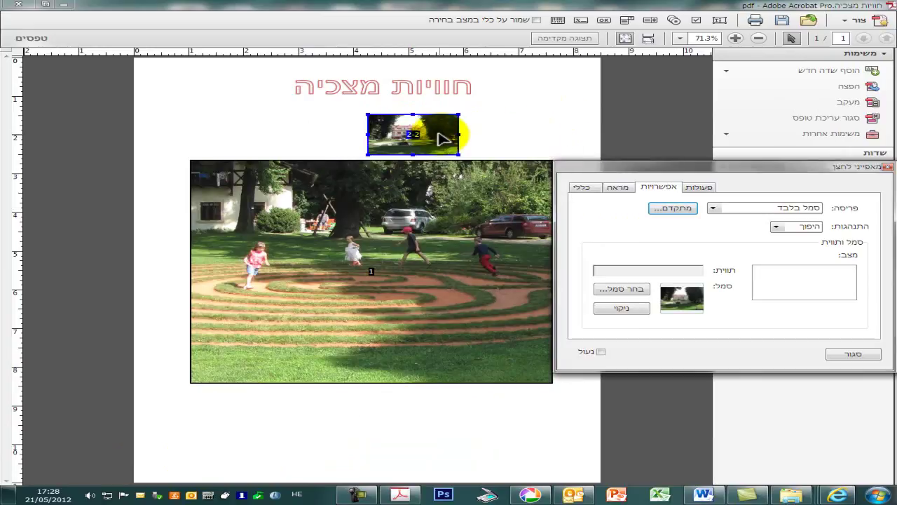
{"action": "left_click", "coordinate": [444, 138]}
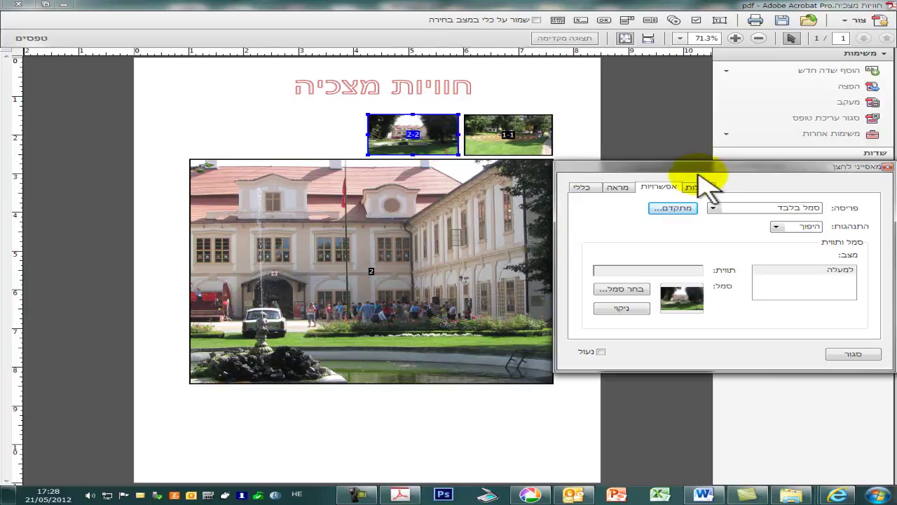
- Add a mouse-enter (כניסה עם העכבר) show/hide field action to button 2-2 that shows field 2
{"action": "left_click", "coordinate": [698, 188]}
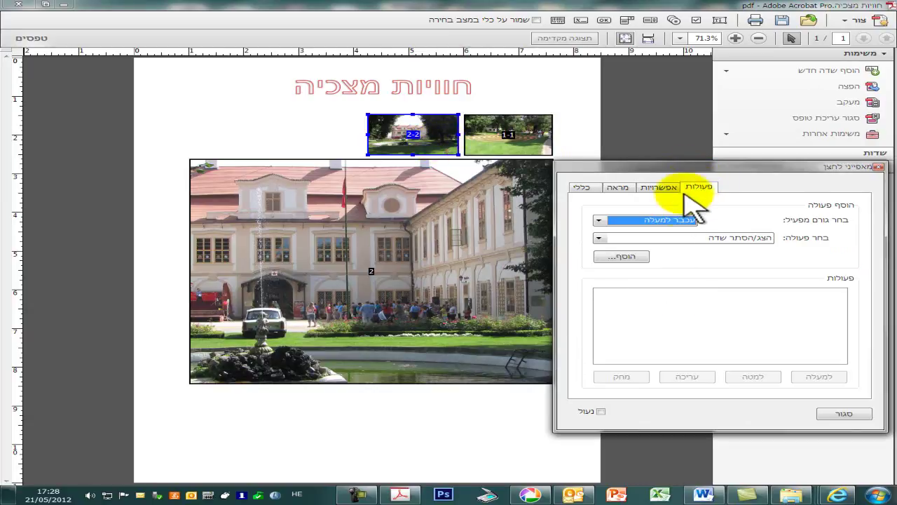
{"action": "left_click", "coordinate": [661, 221]}
{"action": "left_click", "coordinate": [682, 246]}
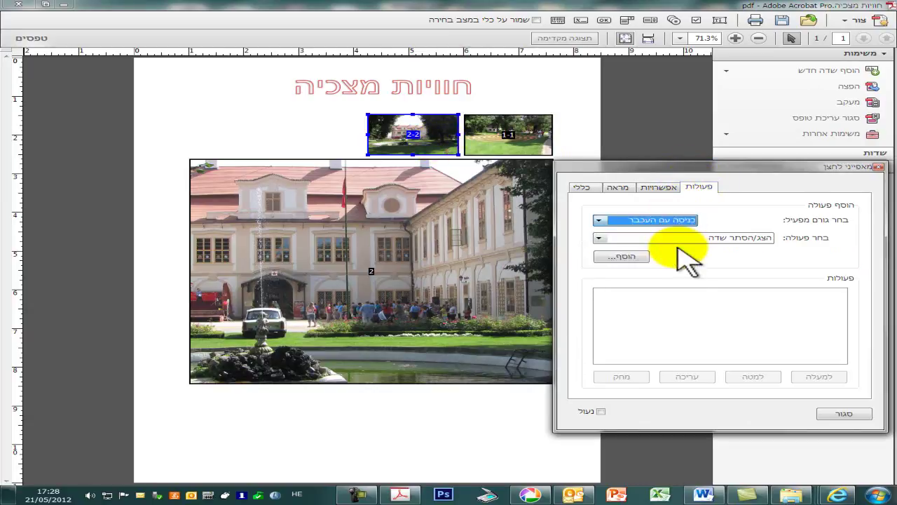
{"action": "left_click", "coordinate": [634, 257]}
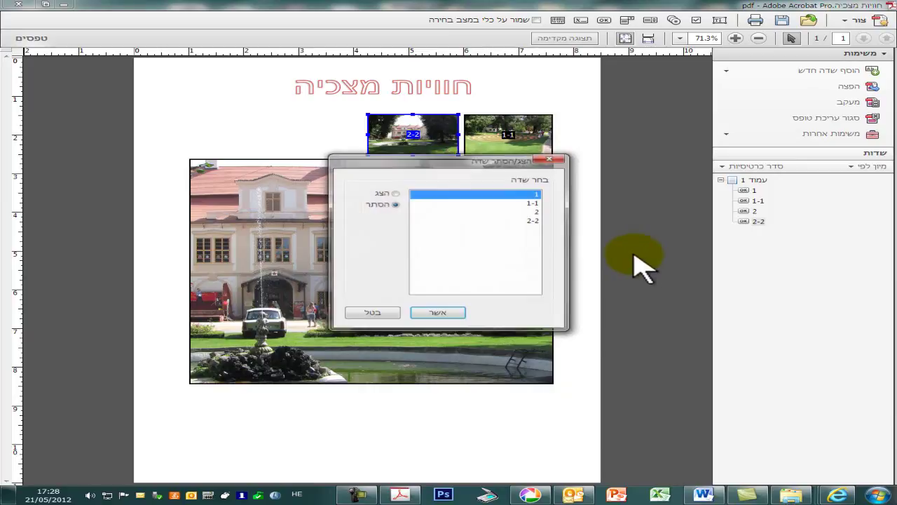
{"action": "left_click", "coordinate": [386, 192]}
{"action": "left_click", "coordinate": [495, 195]}
{"action": "left_click", "coordinate": [496, 211]}
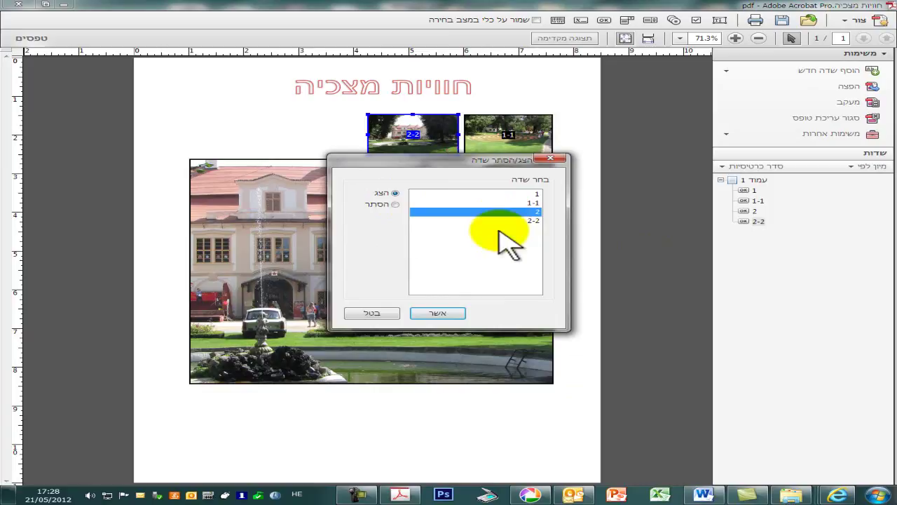
{"action": "left_click", "coordinate": [443, 313]}
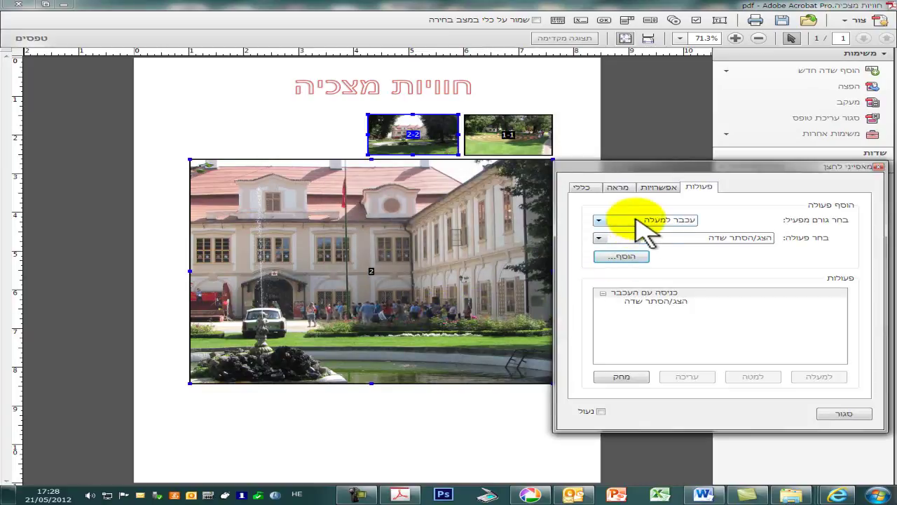
- Add a mouse-exit (יציאה עם העכבר) show/hide field action to button 2-2 that hides field 2, and close its properties
{"action": "left_click", "coordinate": [638, 222]}
{"action": "left_click", "coordinate": [646, 258]}
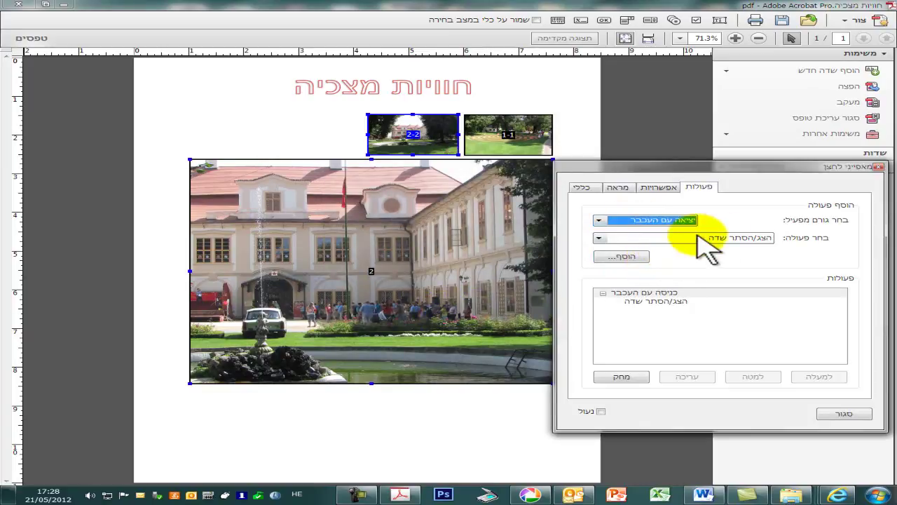
{"action": "left_click", "coordinate": [621, 256]}
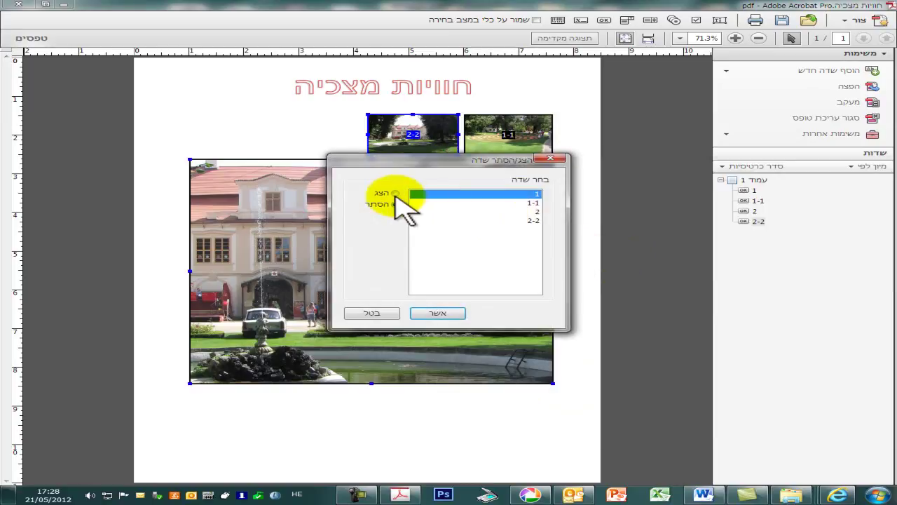
{"action": "left_click", "coordinate": [395, 204]}
{"action": "left_click", "coordinate": [516, 212]}
{"action": "left_click", "coordinate": [459, 314]}
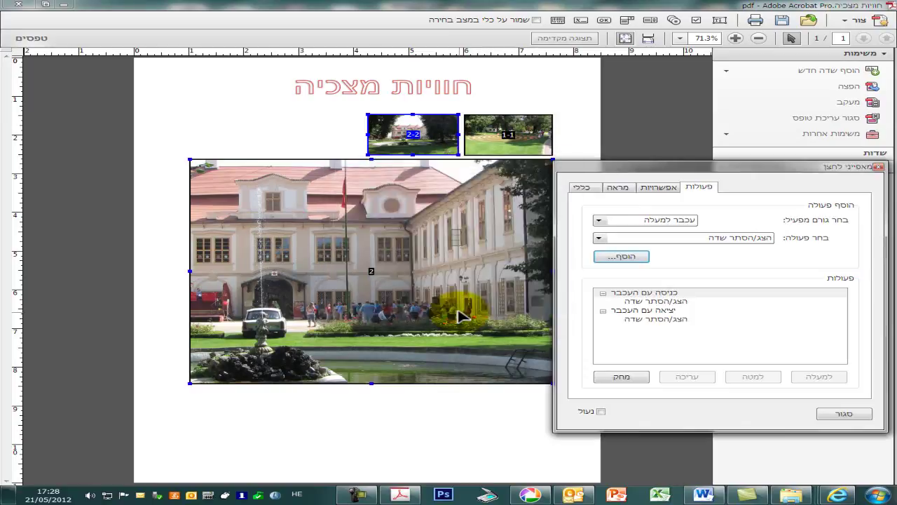
{"action": "left_click", "coordinate": [848, 417]}
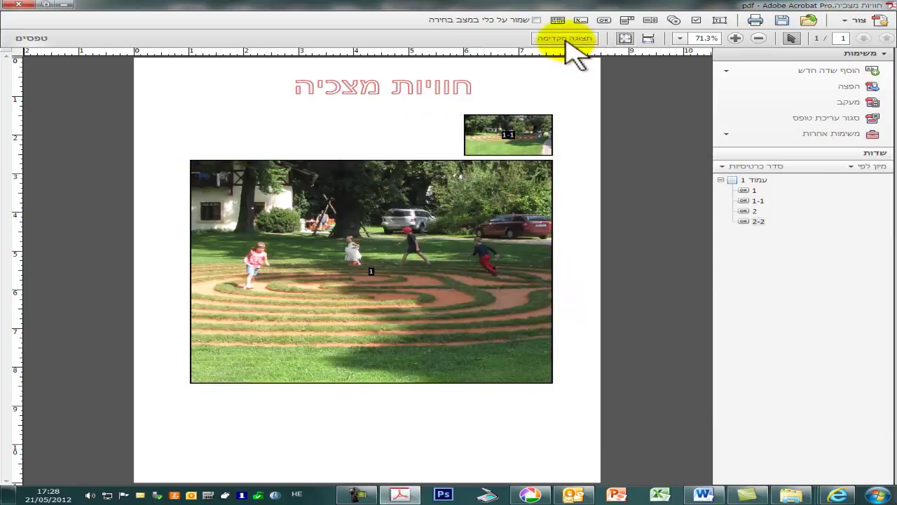
- Preview the form and test whether thumbnails 1-1 and 2-2 show and hide their large pictures
{"action": "left_click", "coordinate": [565, 38]}
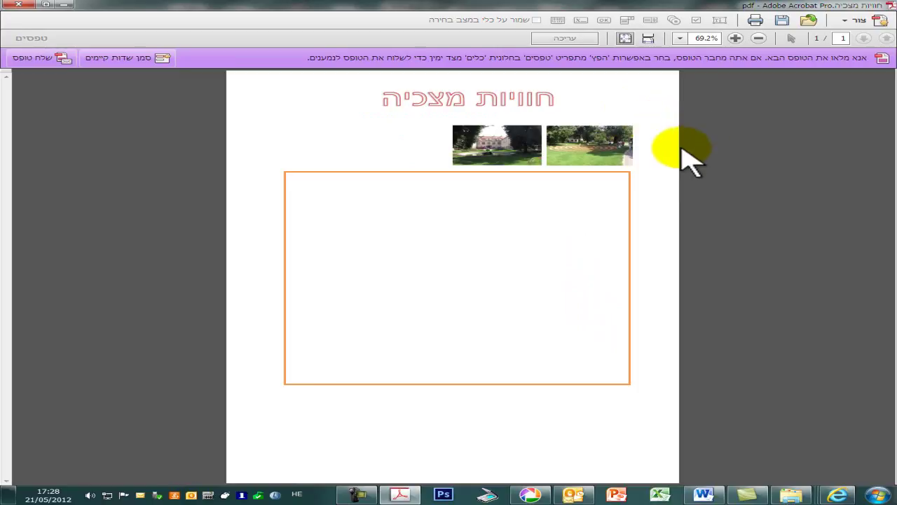
{"action": "left_click", "coordinate": [602, 153]}
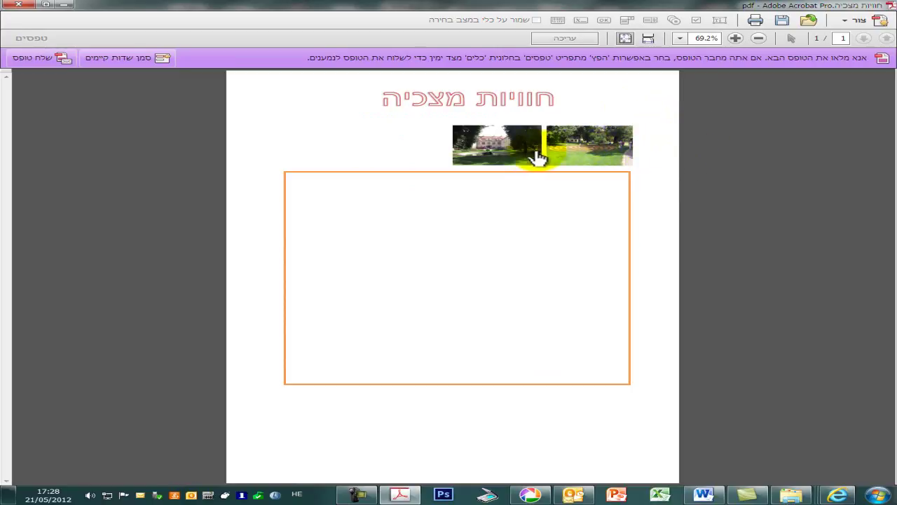
{"action": "left_click", "coordinate": [512, 155]}
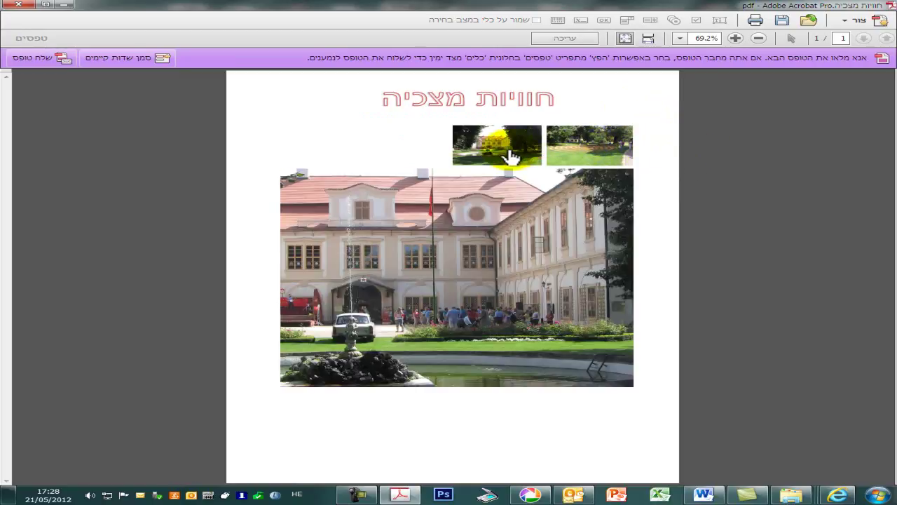
{"action": "left_click", "coordinate": [512, 155]}
{"action": "left_click", "coordinate": [508, 151]}
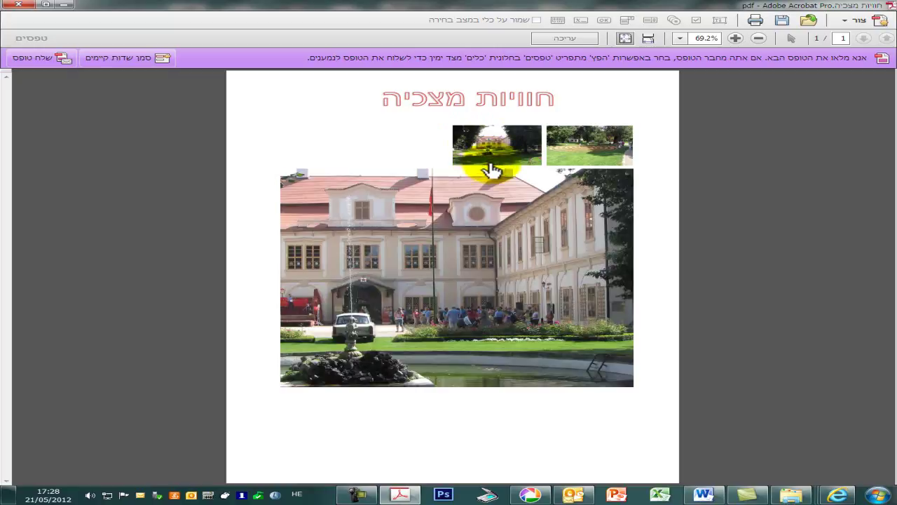
{"action": "left_click", "coordinate": [583, 156]}
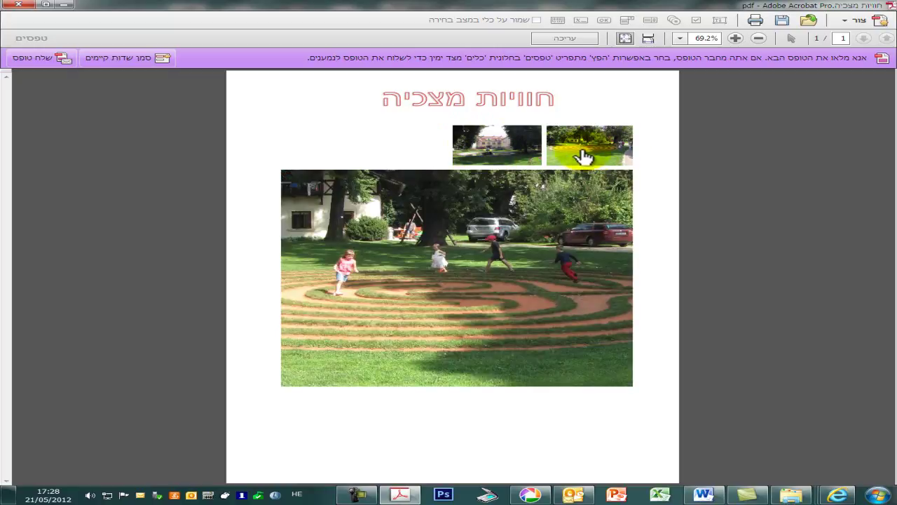
{"action": "left_click", "coordinate": [517, 148]}
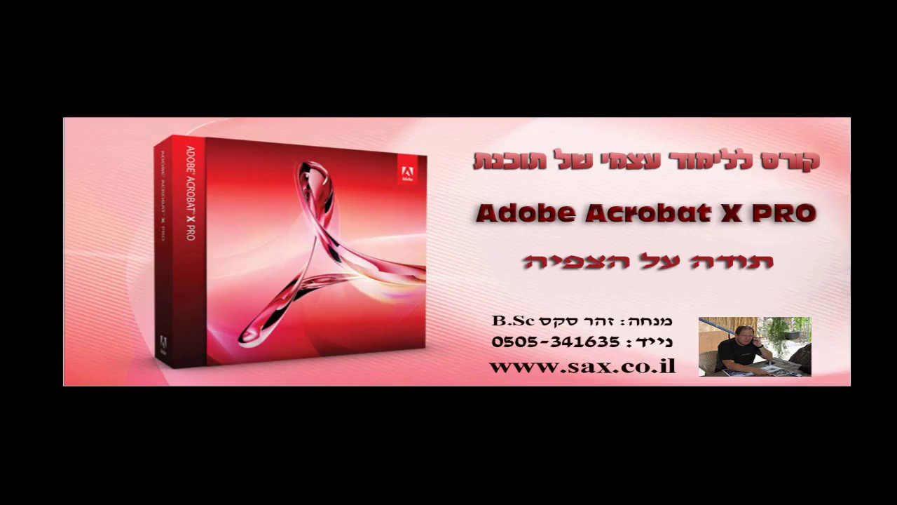